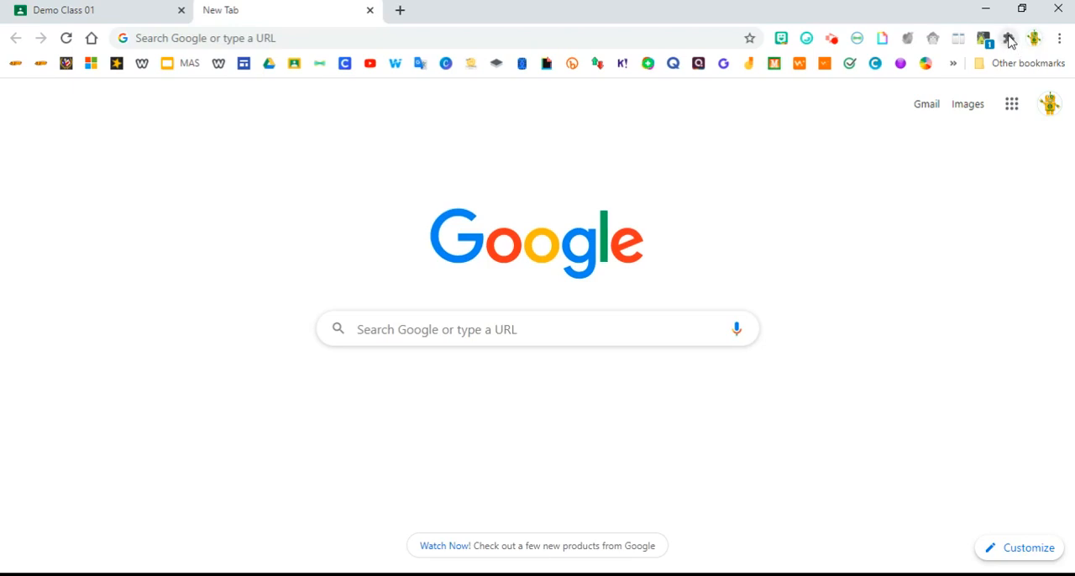
Pin the Google Meet Breakout Rooms extension to the browser toolbar.
left_click(1009, 39)
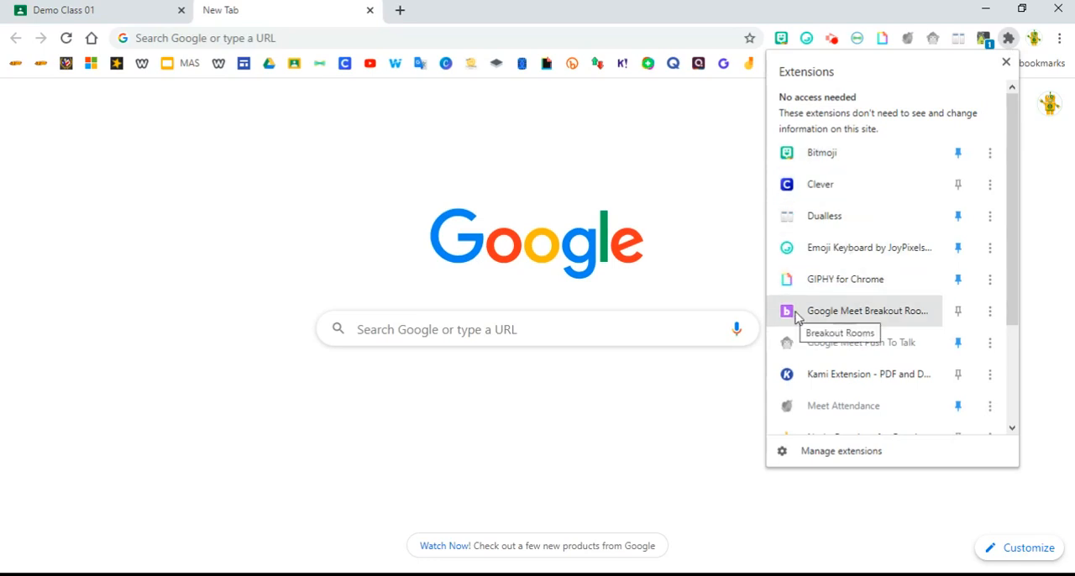
left_click(959, 312)
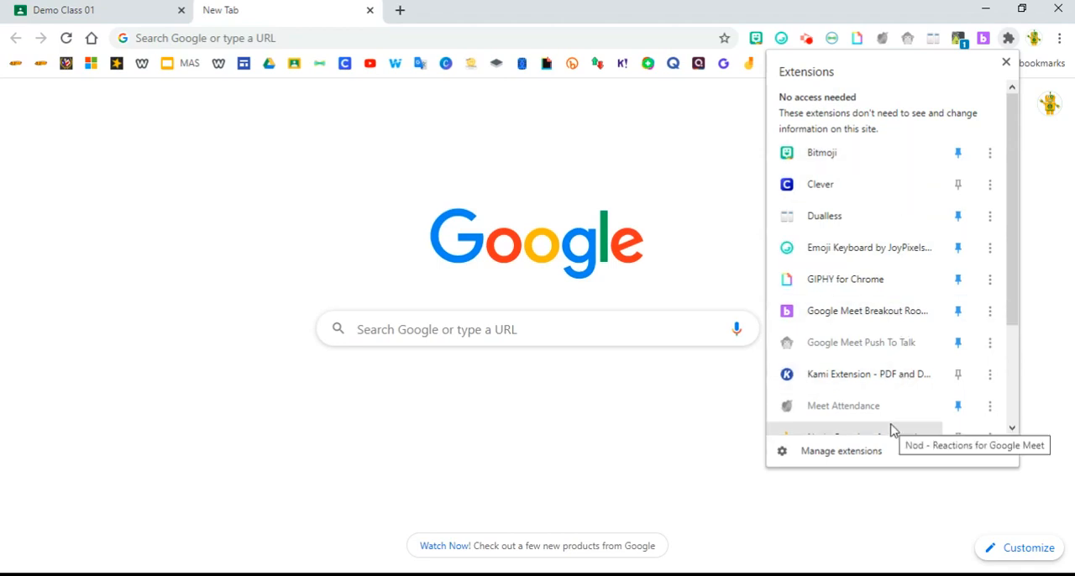
Search Google for "webstore" and open the Chrome Web Store.
left_click(488, 37)
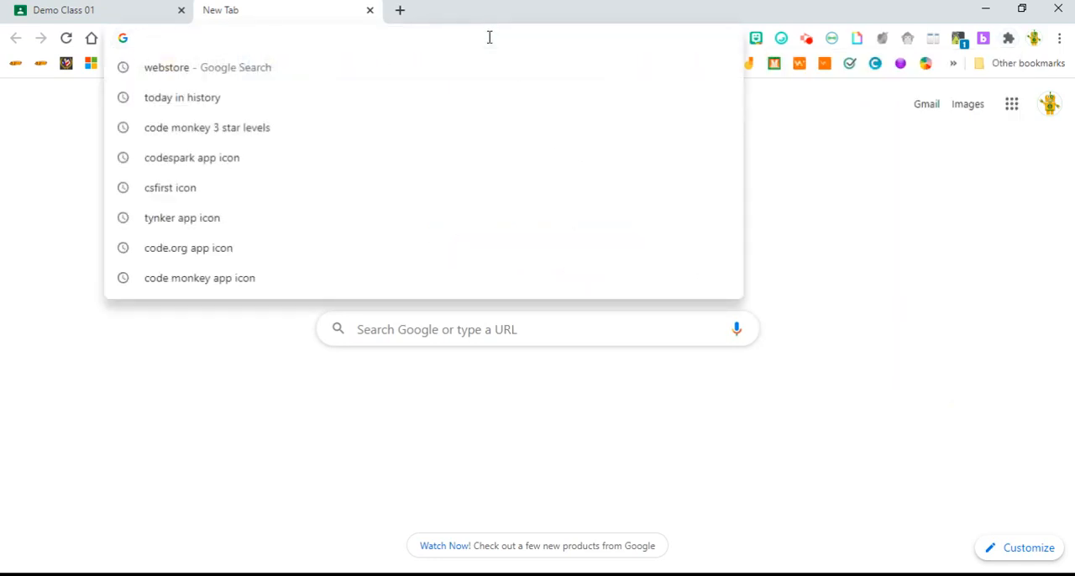
left_click(202, 67)
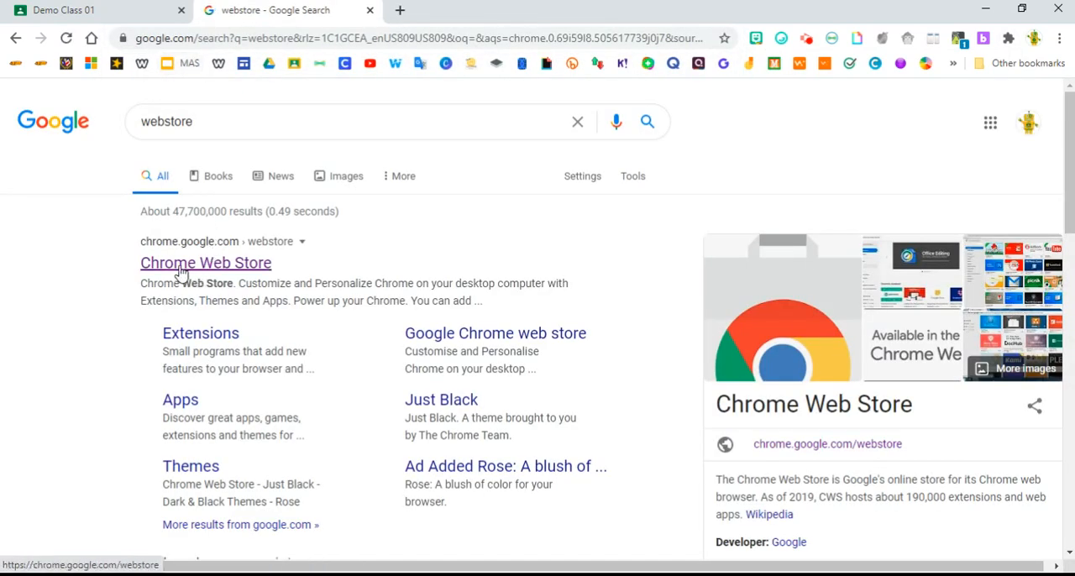
left_click(239, 264)
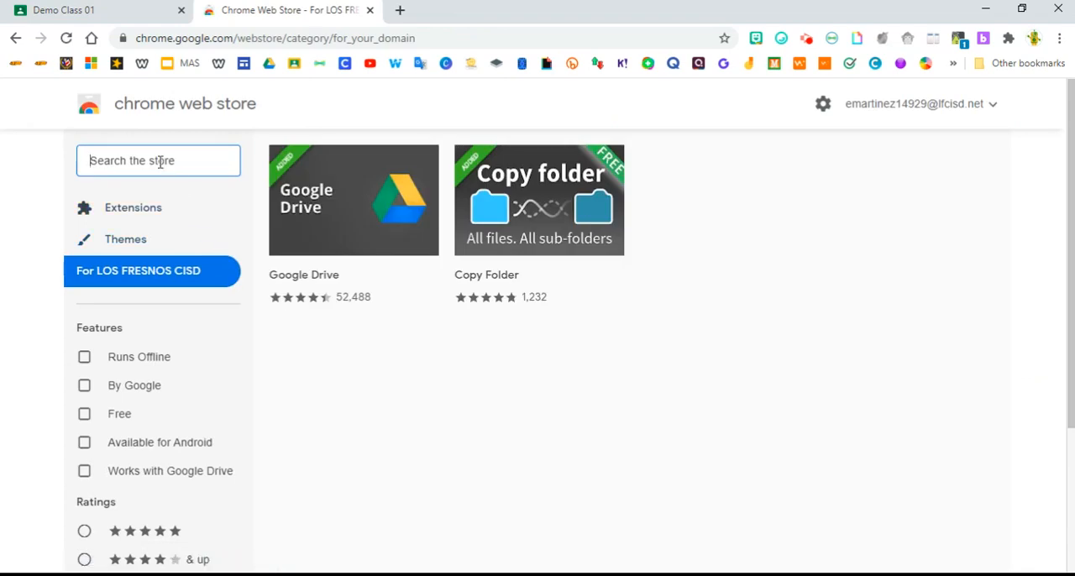
Search the store for "meet breakout rooms" and open the Google Meet Breakout Rooms extension's page.
type("mee")
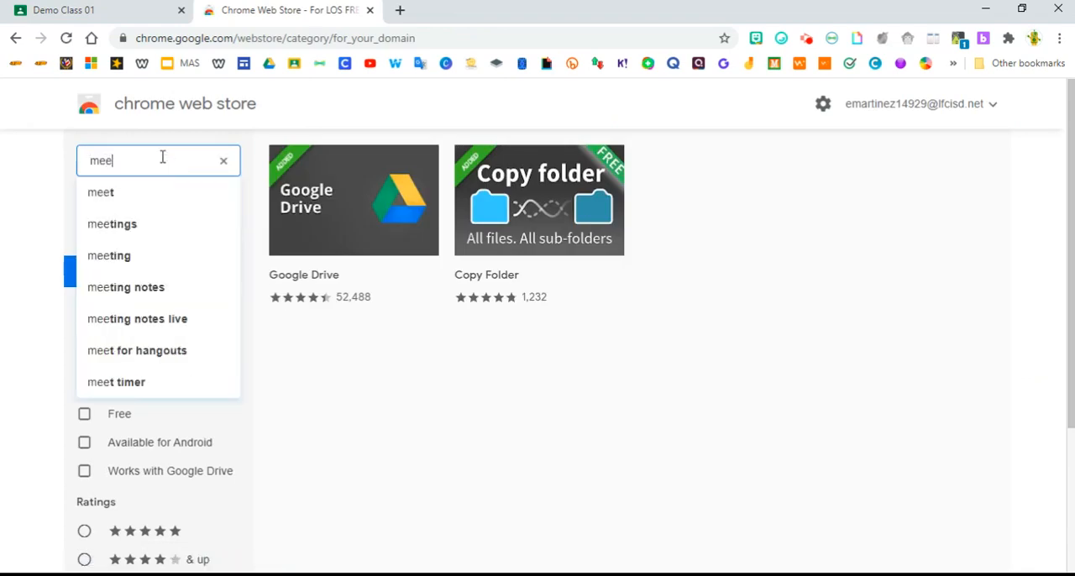
type("t bre")
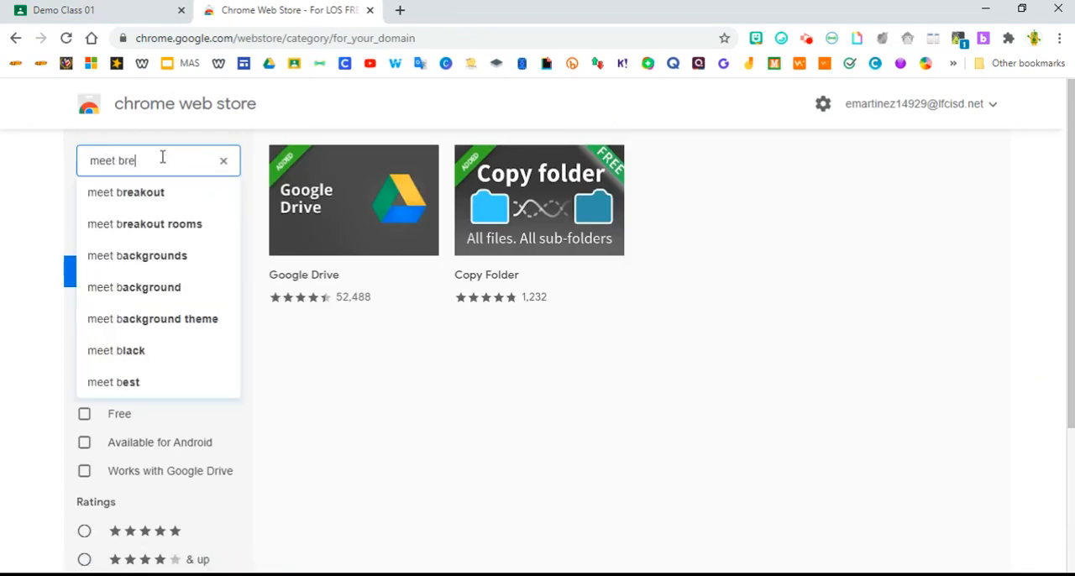
type("akout rooms")
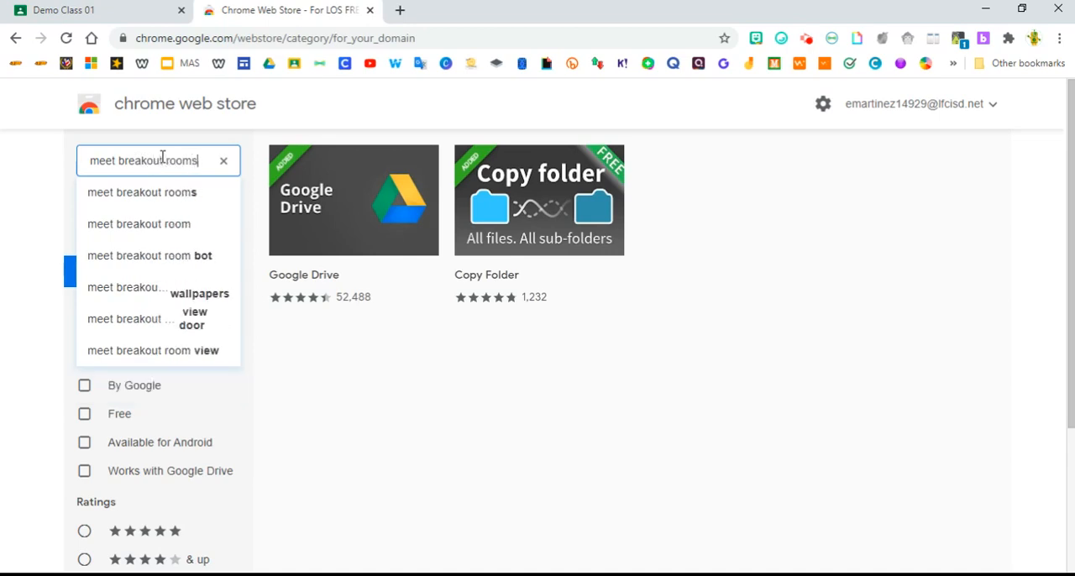
key("Return")
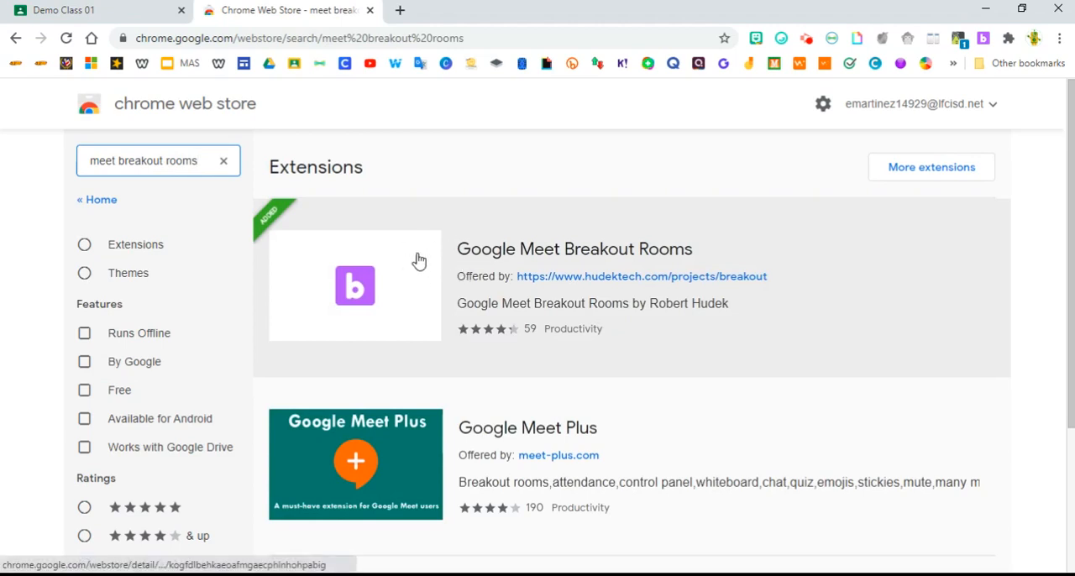
left_click(409, 262)
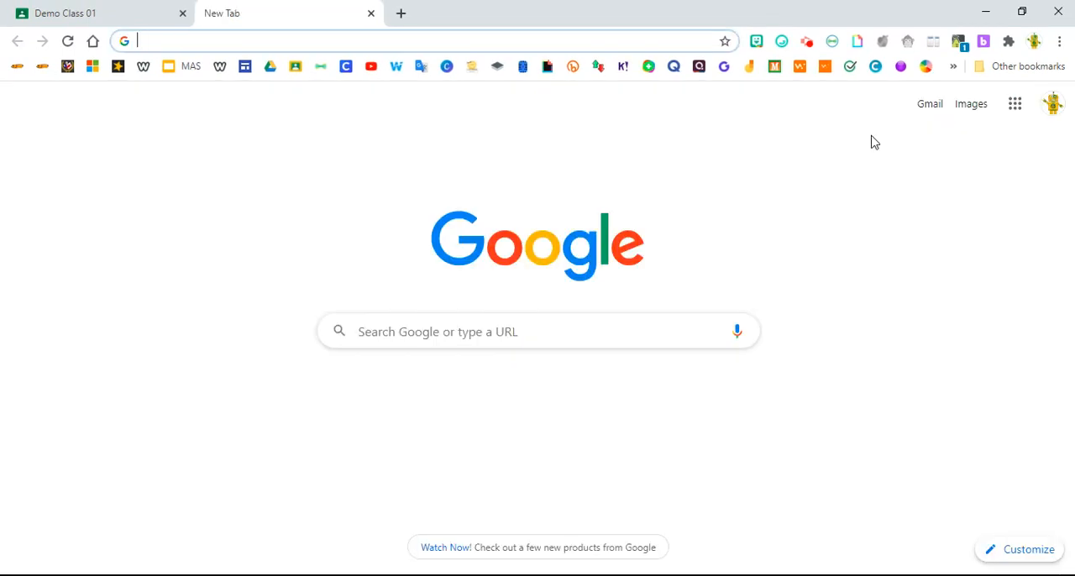
Launch the pinned Breakout Rooms extension and open its settings.
left_click(984, 42)
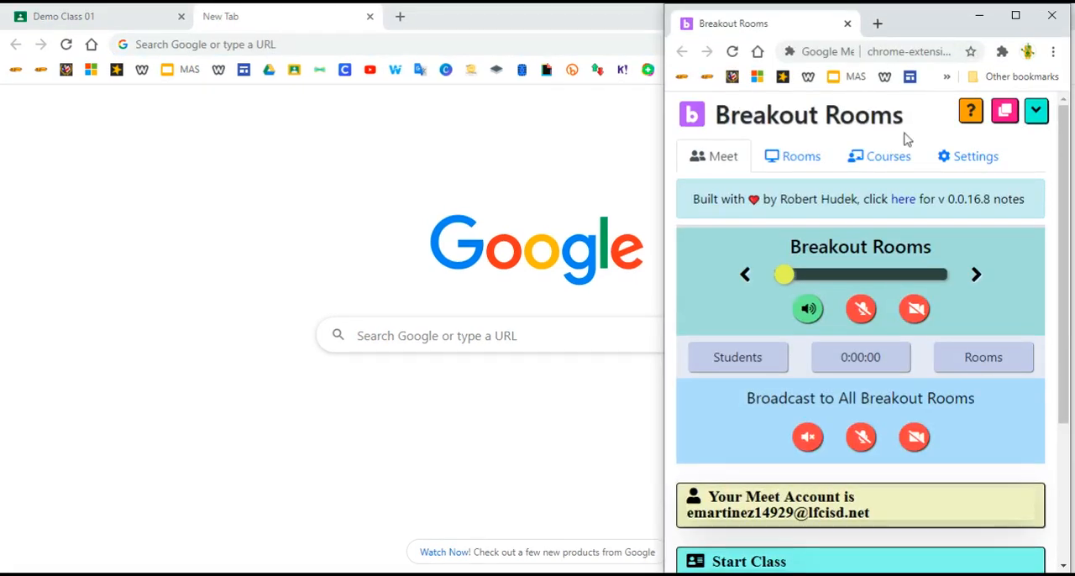
left_click(980, 166)
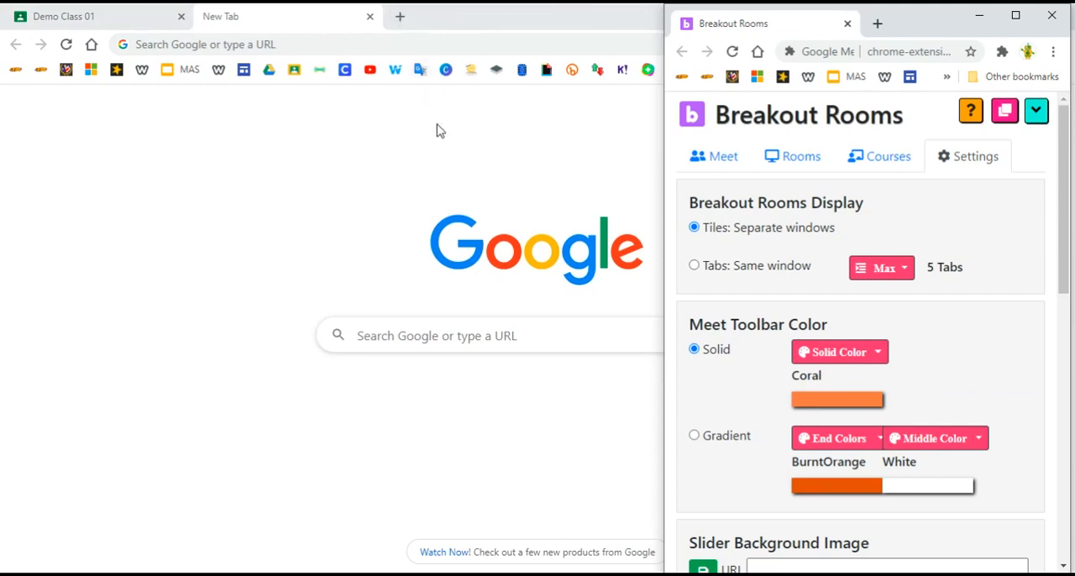
Set the maximum for same-window tabs to 2, check the other available limits, and return the maximum to 5 tabs.
left_click(906, 273)
left_click(889, 115)
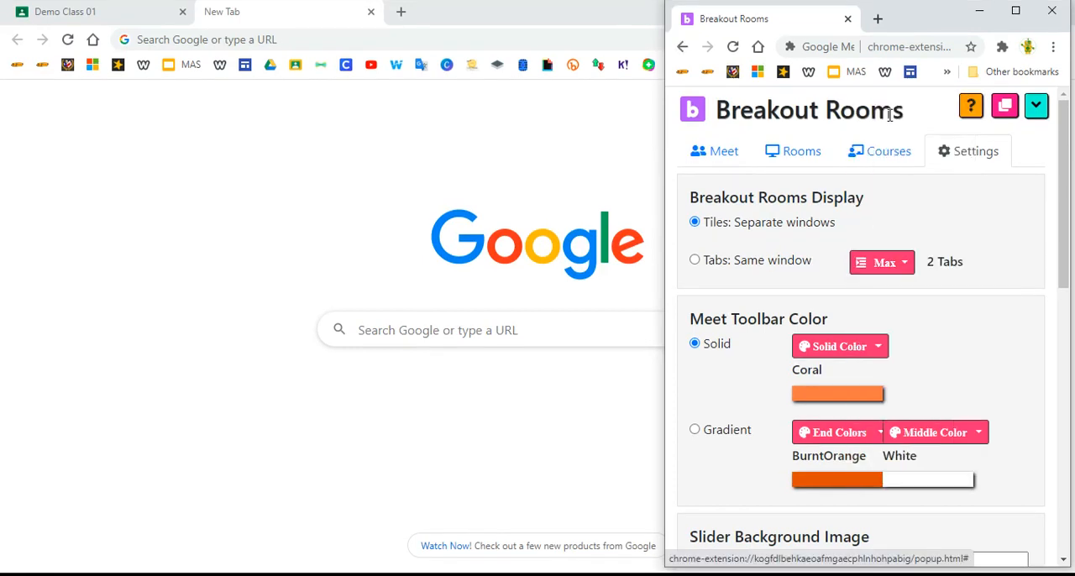
left_click(882, 270)
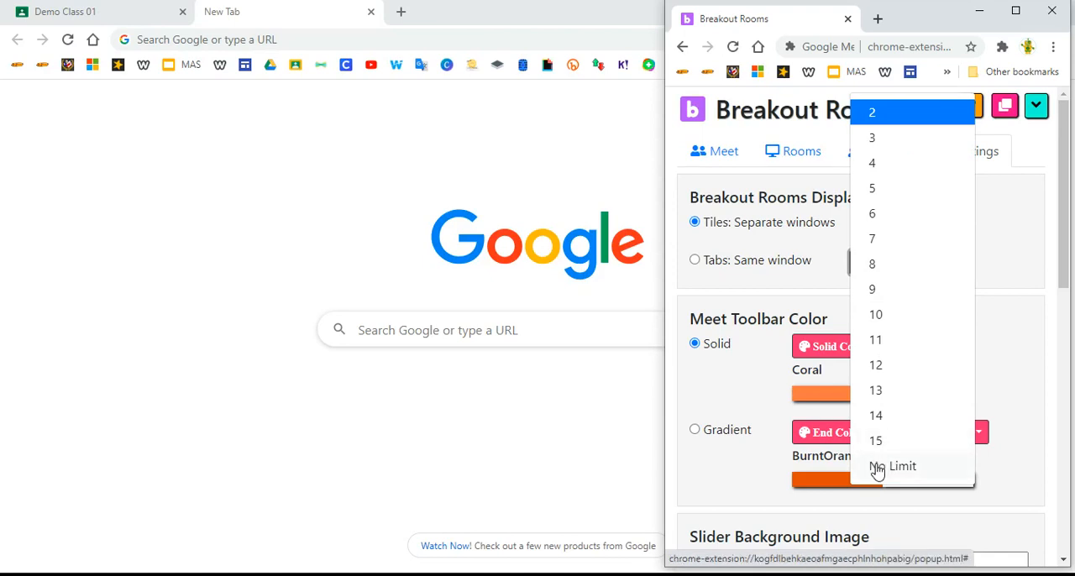
left_click(829, 292)
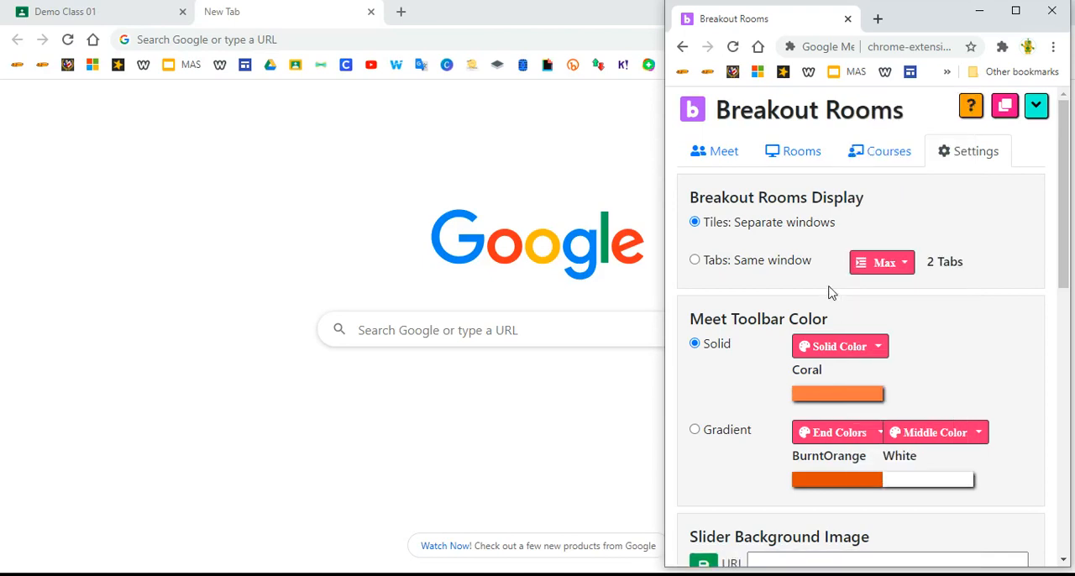
left_click(866, 267)
left_click(878, 198)
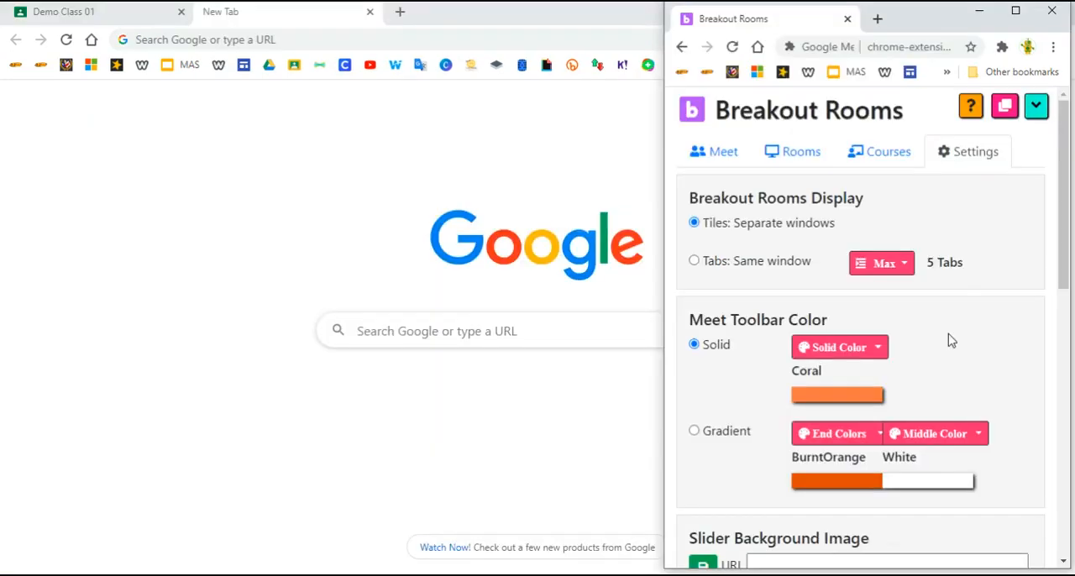
Review the extension's toolbar color, background image, outside participant and automatic join settings.
scroll(951, 341, "down", 5)
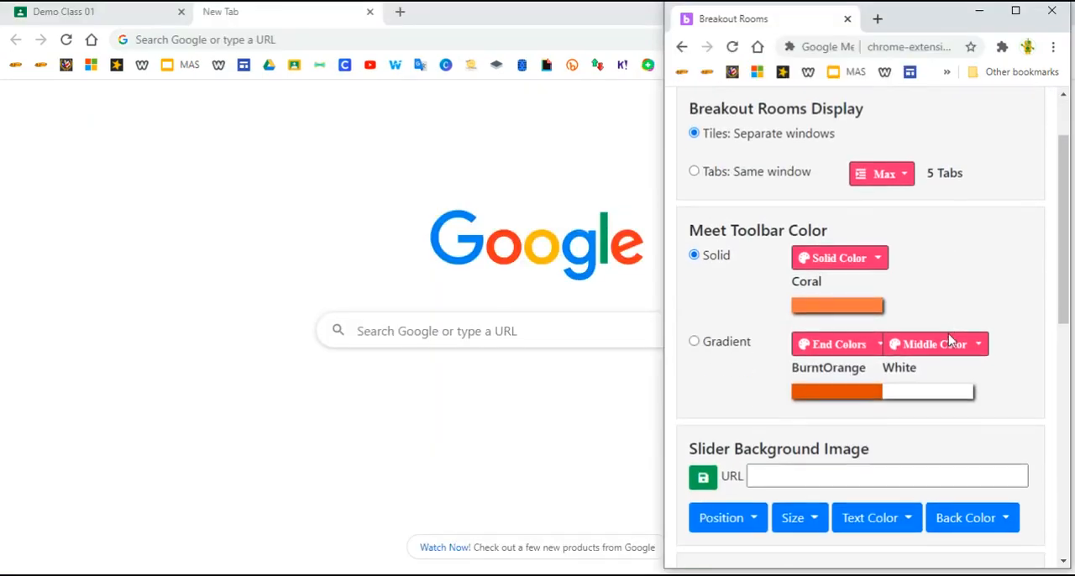
scroll(950, 341, "down", 5)
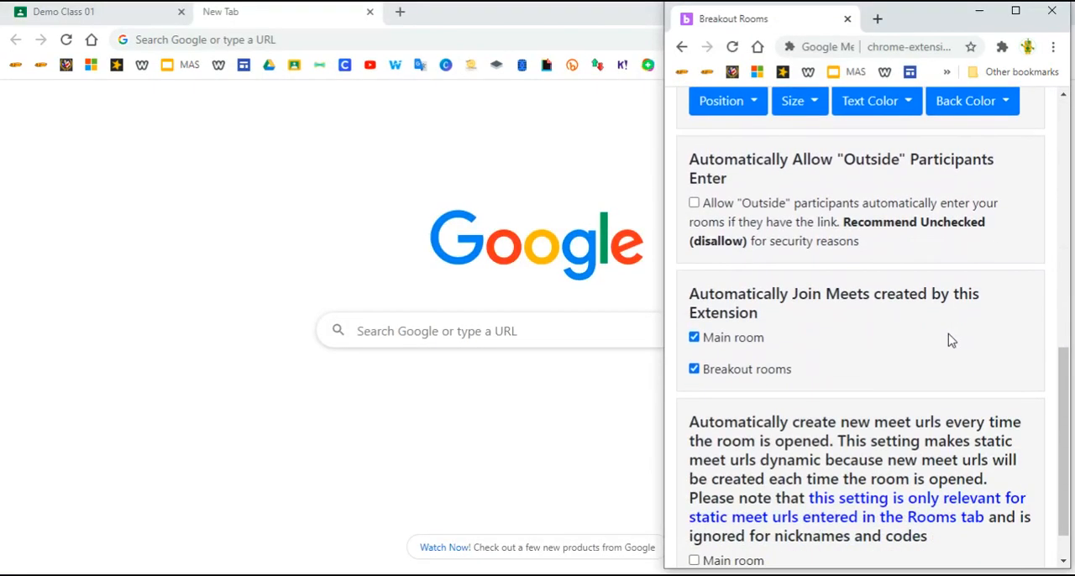
scroll(950, 341, "up", 8)
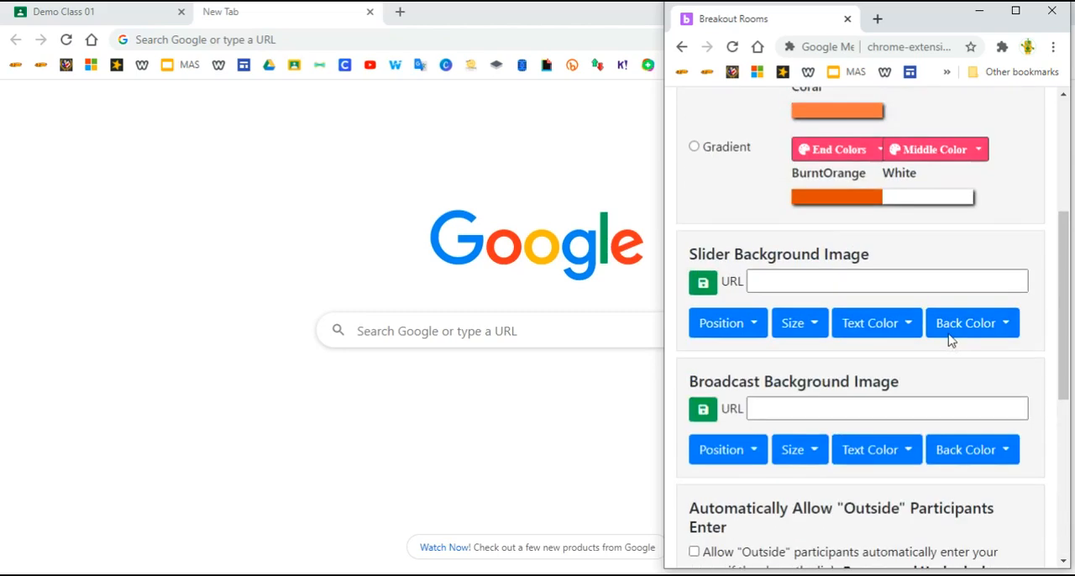
scroll(951, 341, "up", 1)
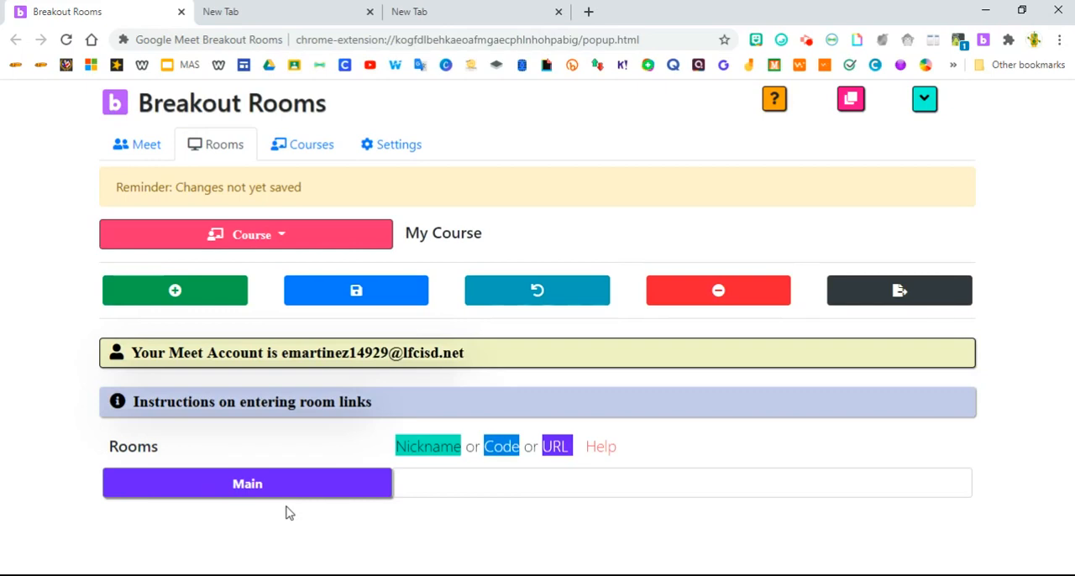
Add two breakout rooms to My Course and name them Group 1 and Group 2.
left_click(175, 291)
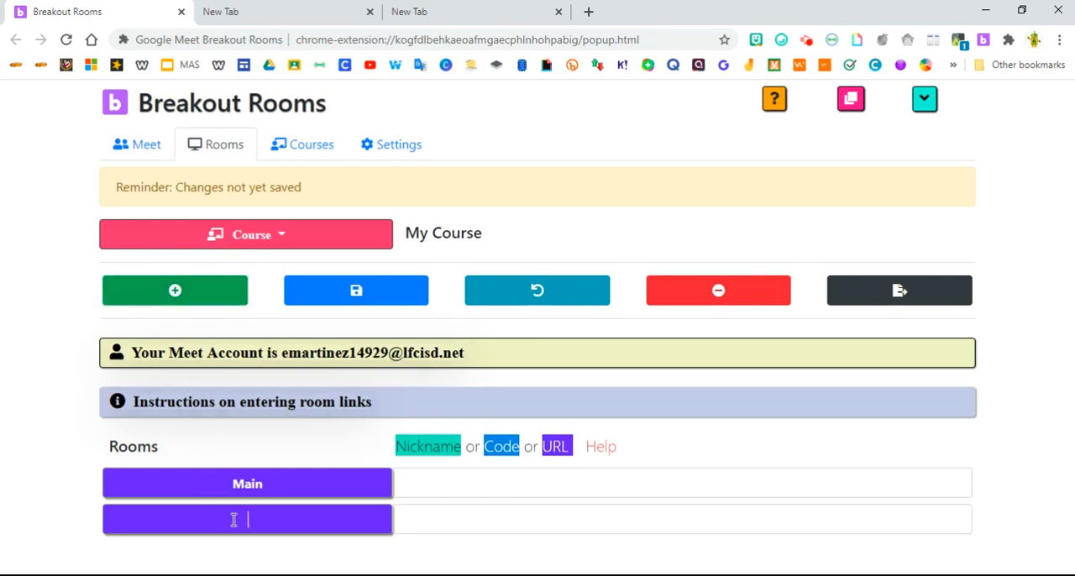
type("Group 1")
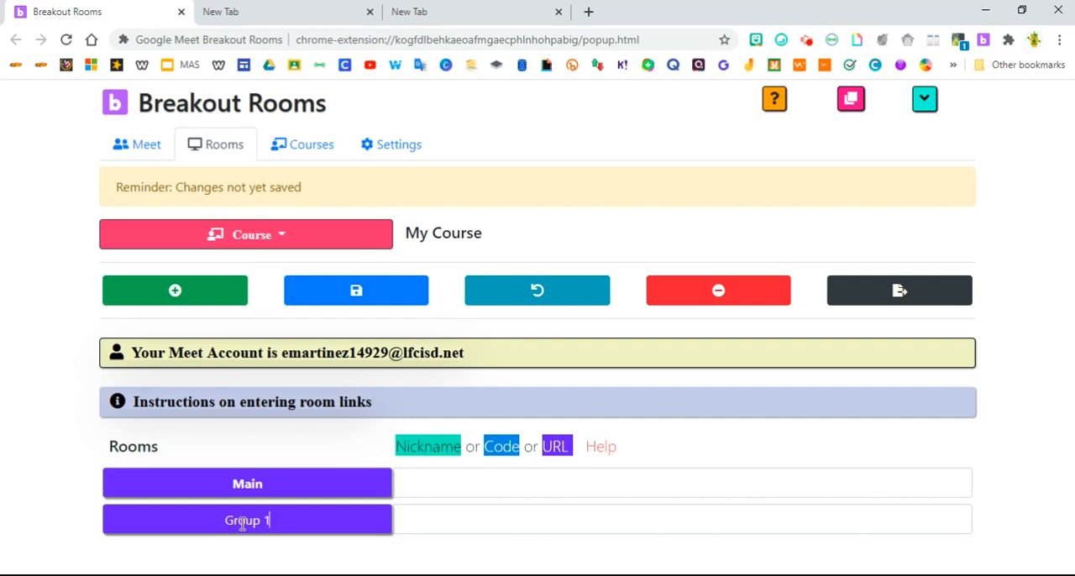
left_click(168, 292)
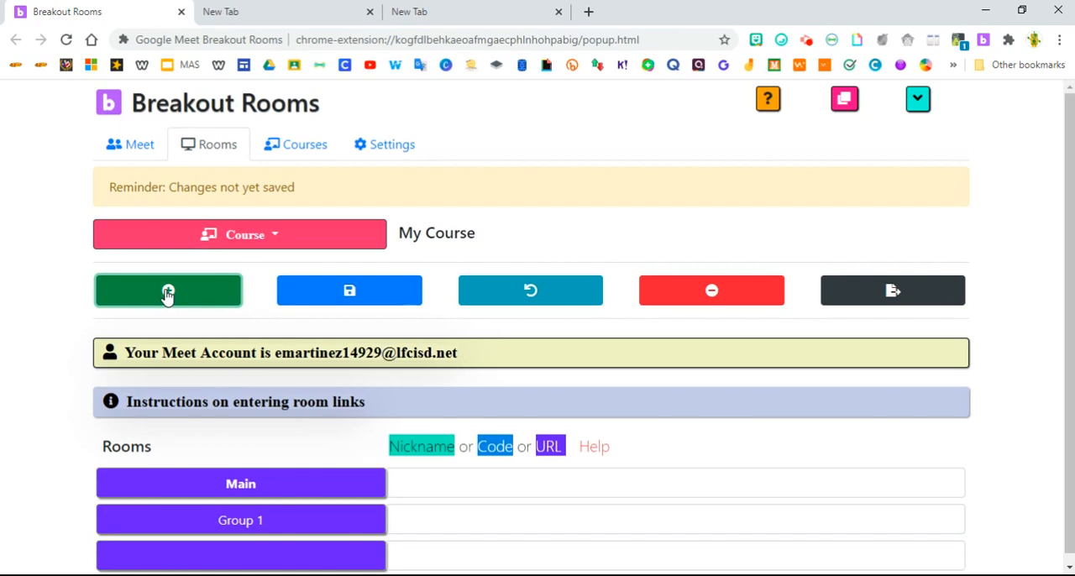
left_click(272, 565)
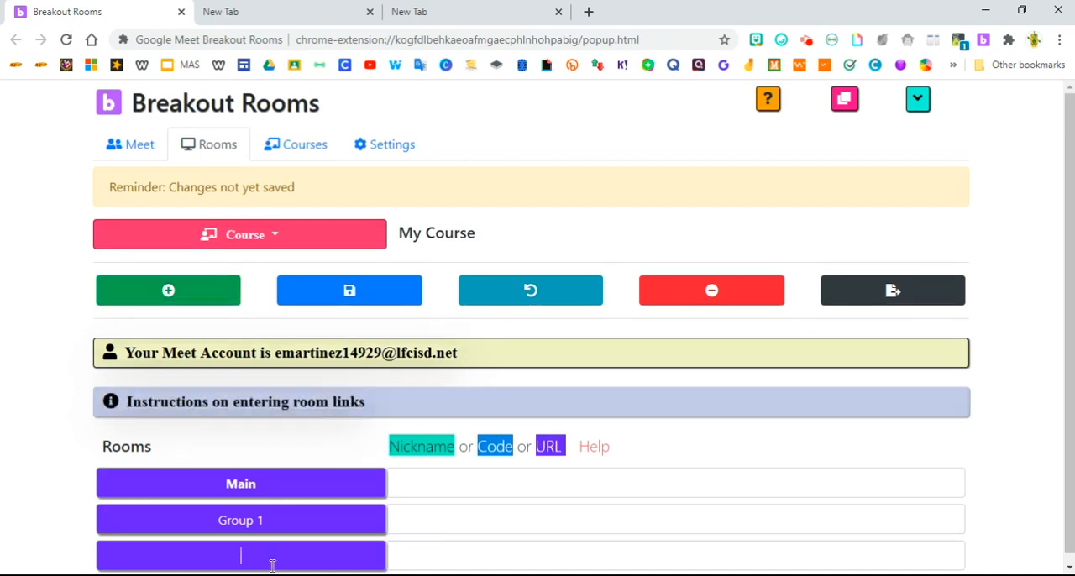
type("Group 2")
Add a third breakout room named Group 3 and save the room list.
left_click(163, 291)
scroll(319, 416, "down", 1)
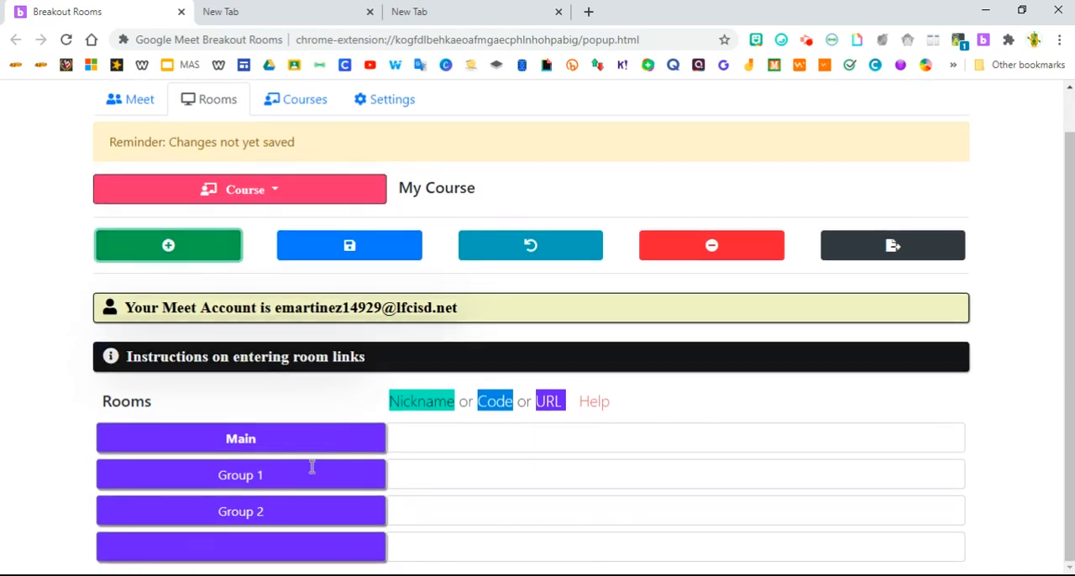
left_click(265, 555)
type("Grou")
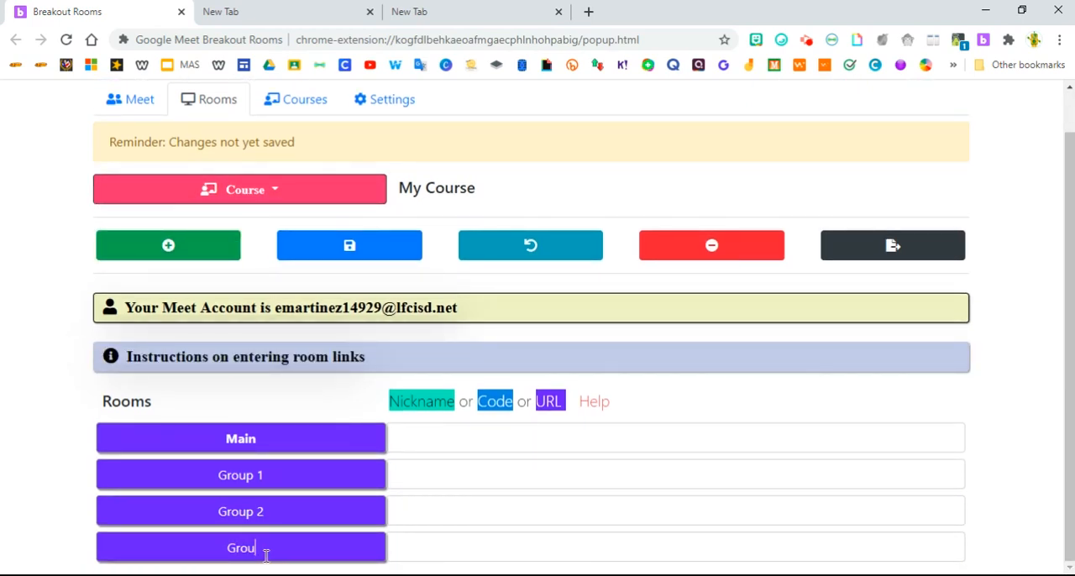
type("p 3")
left_click(350, 247)
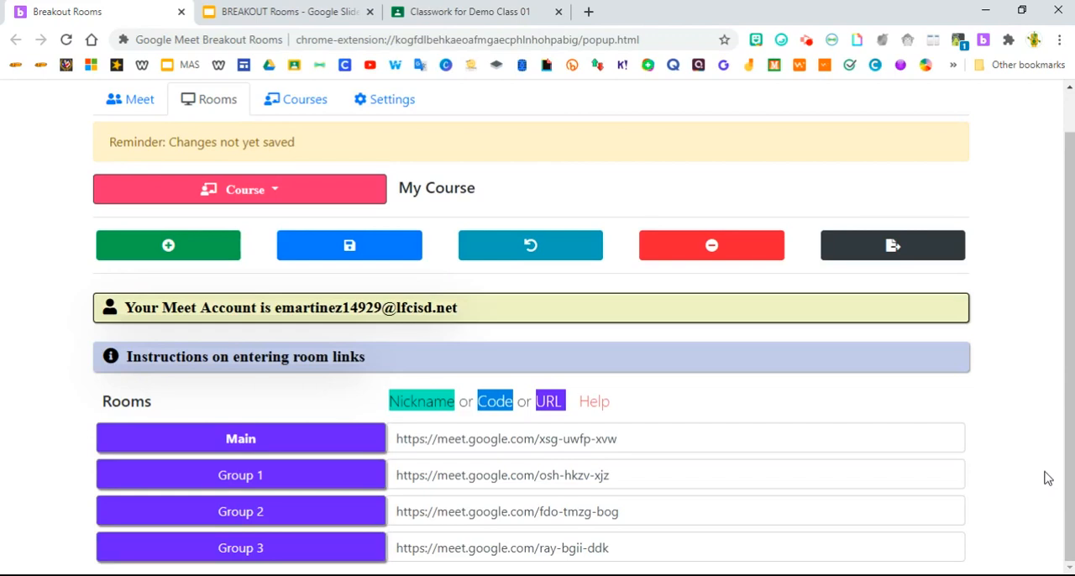
Copy the Group 1 room's Meet link and select the "Group 1" heading in the BREAKOUT Rooms presentation's table.
triple_click(560, 475)
right_click(560, 476)
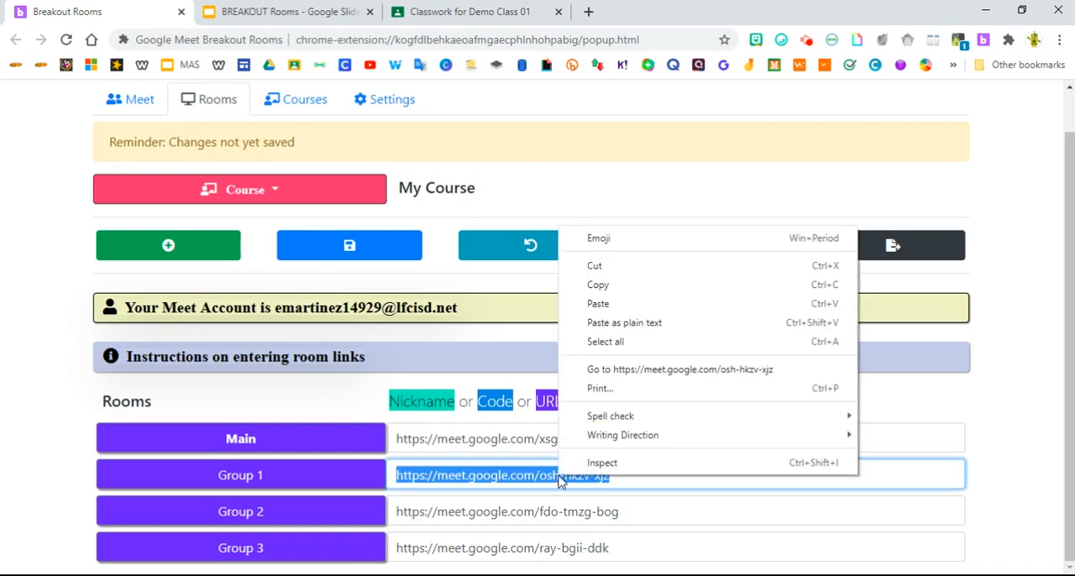
left_click(595, 286)
left_click(252, 15)
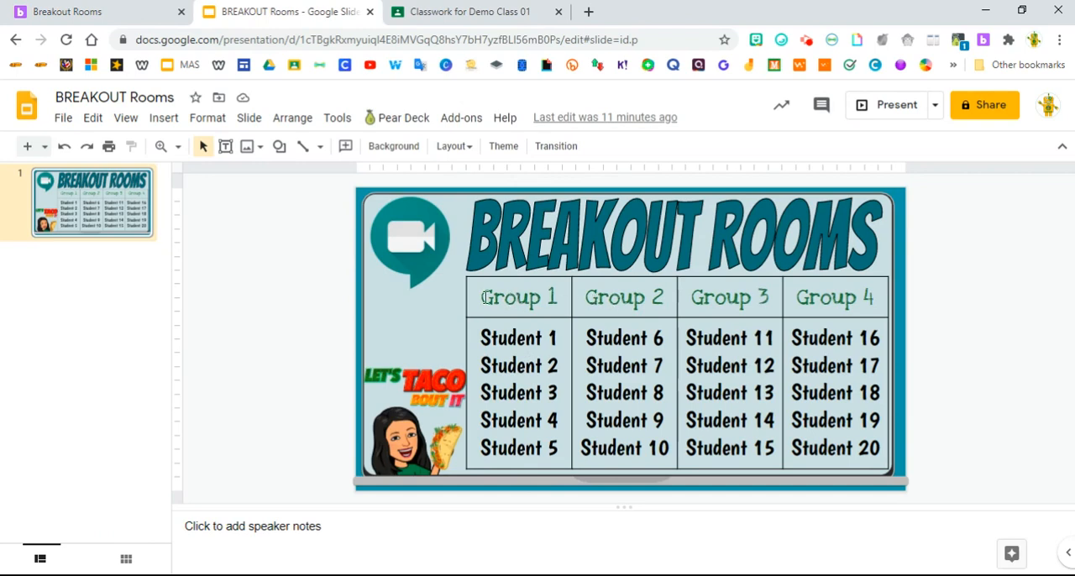
left_click_drag(481, 298, 558, 295)
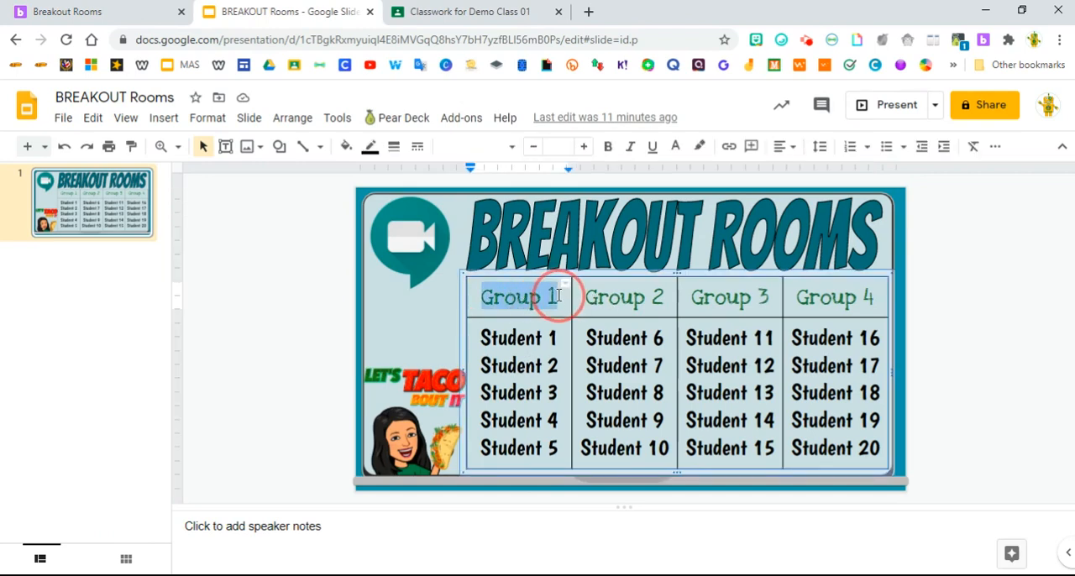
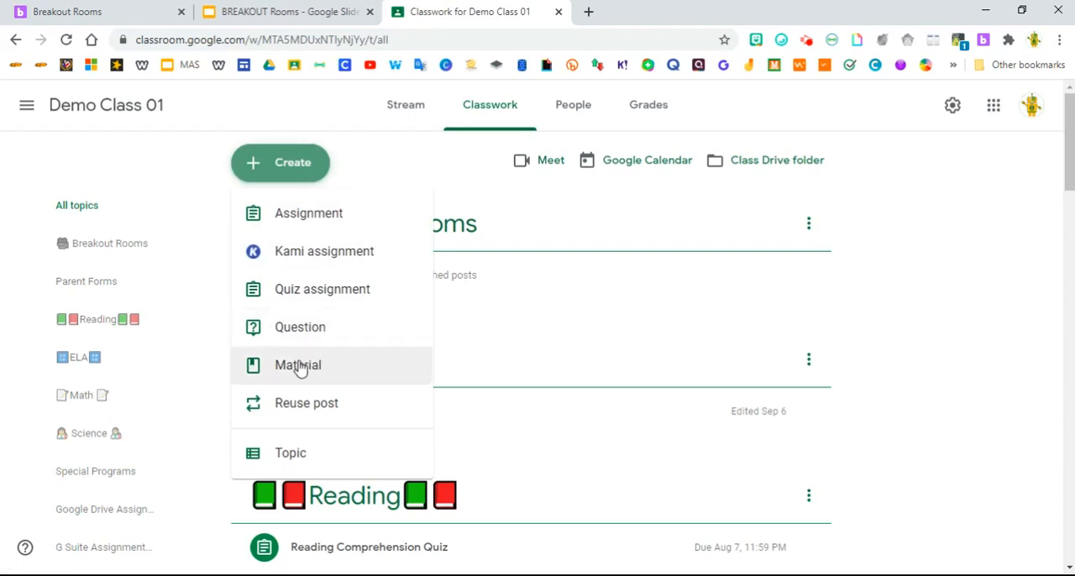
Create a classwork material titled "Breakout Groups" and paste the presentation's preview link into its description.
left_click(298, 365)
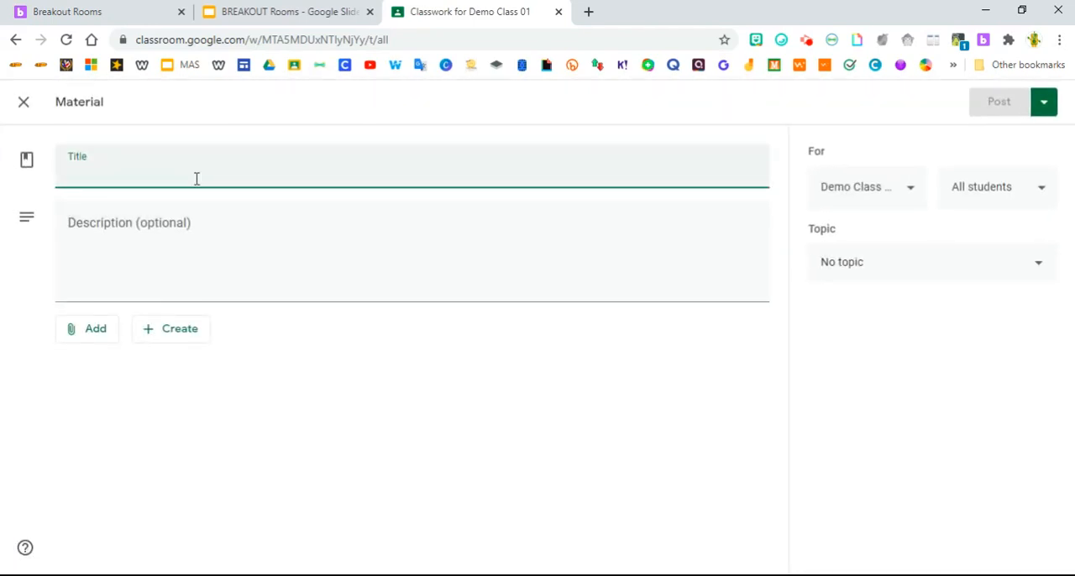
type("Breako")
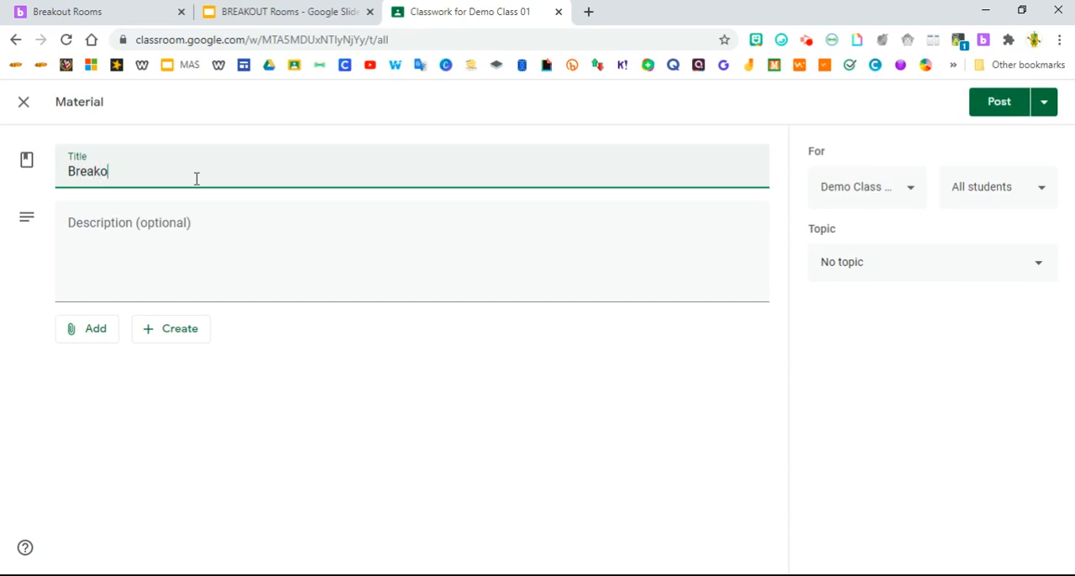
type("ut Groups")
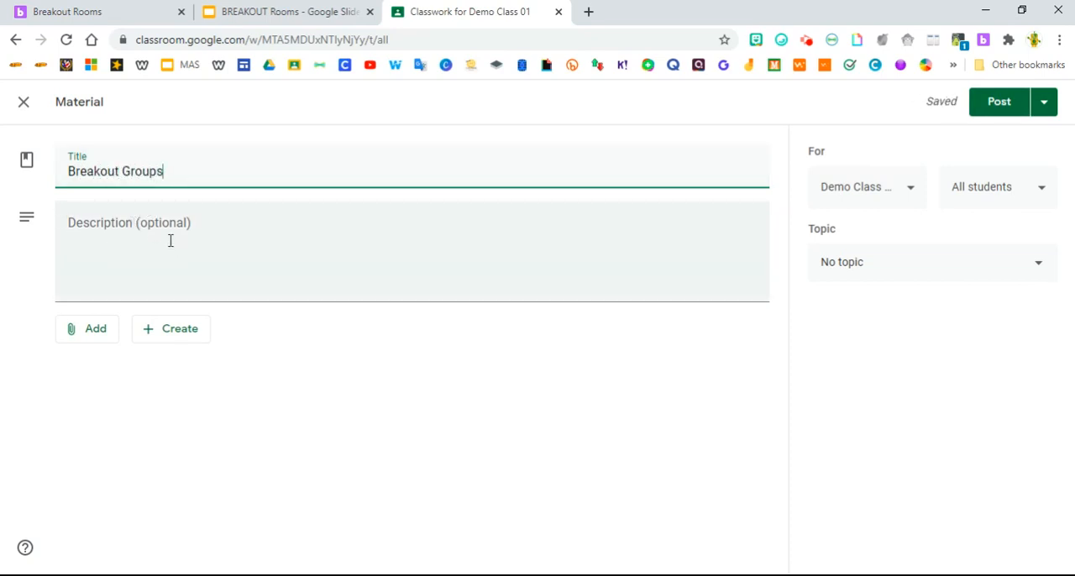
left_click(131, 229)
right_click(129, 230)
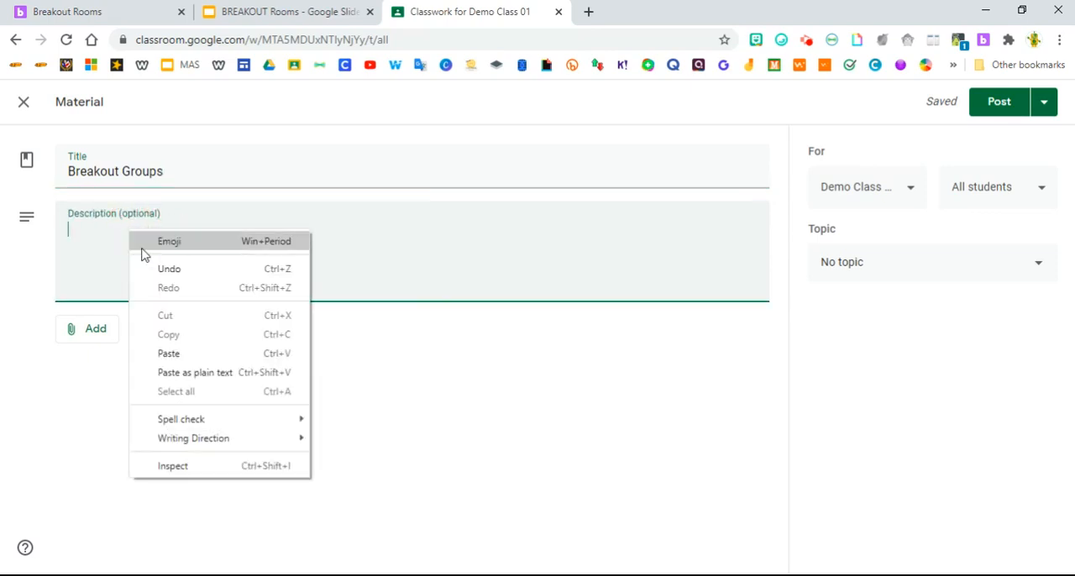
left_click(171, 353)
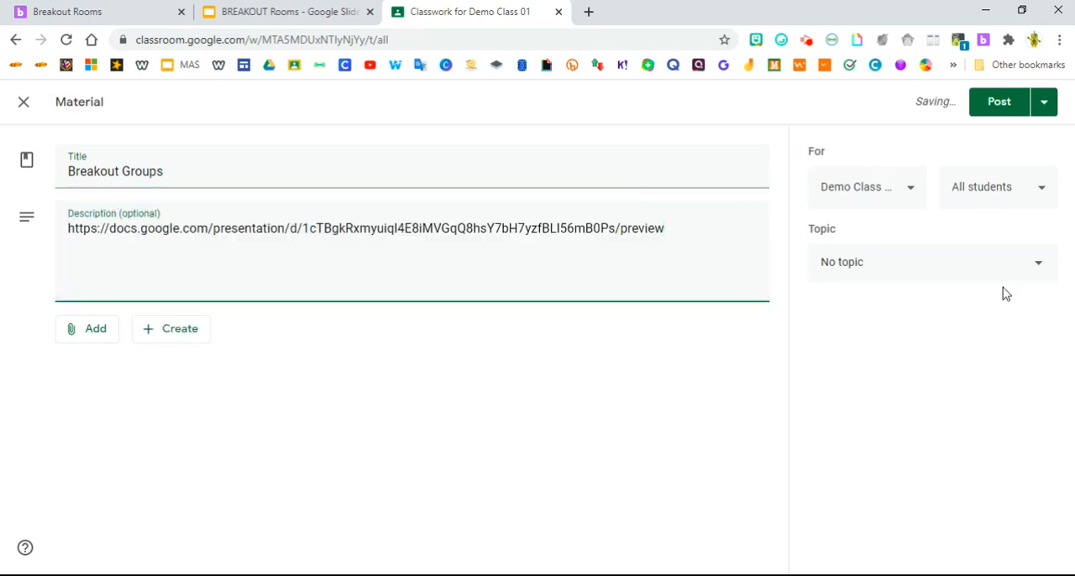
Post the material under the Breakout Rooms topic and open the presentation link from the posted item.
left_click(941, 274)
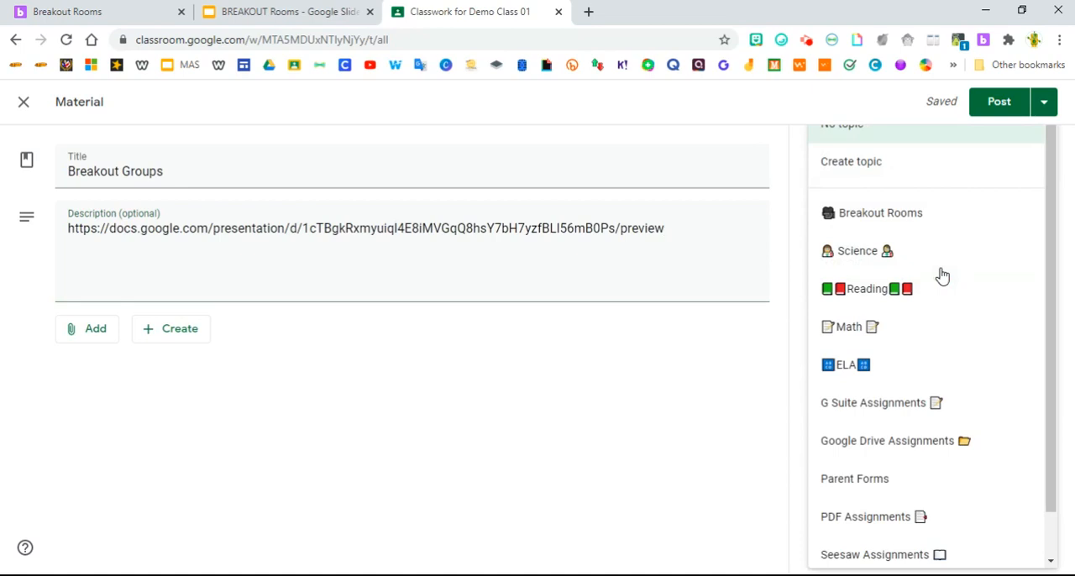
left_click(906, 218)
left_click(979, 108)
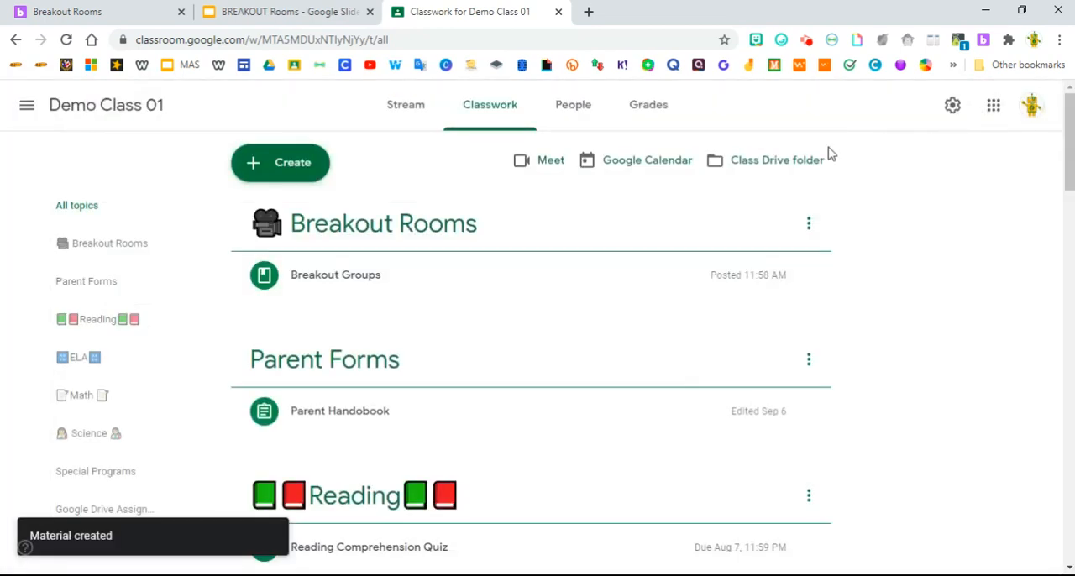
left_click(311, 277)
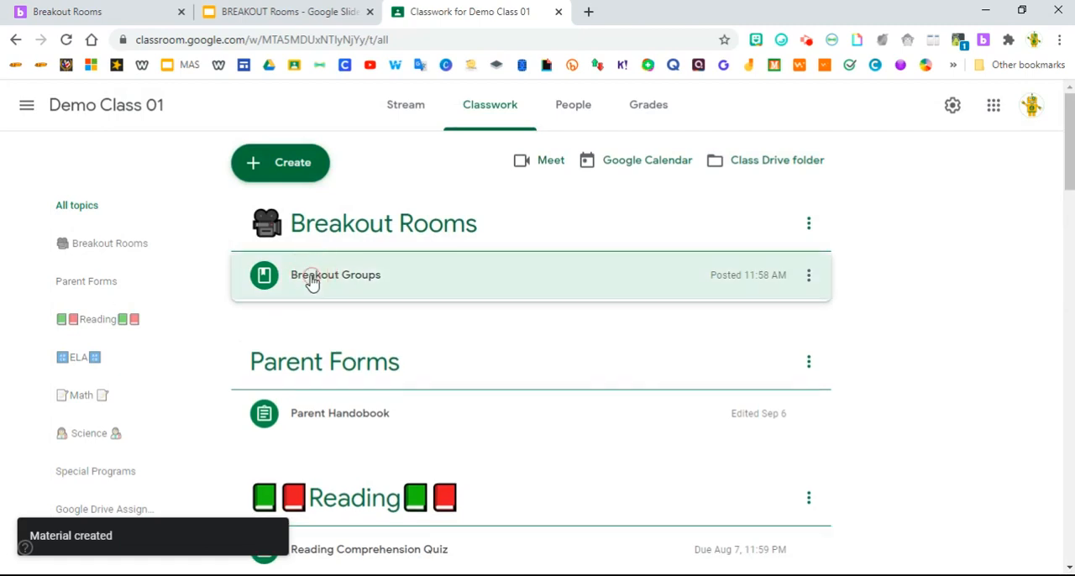
left_click(314, 334)
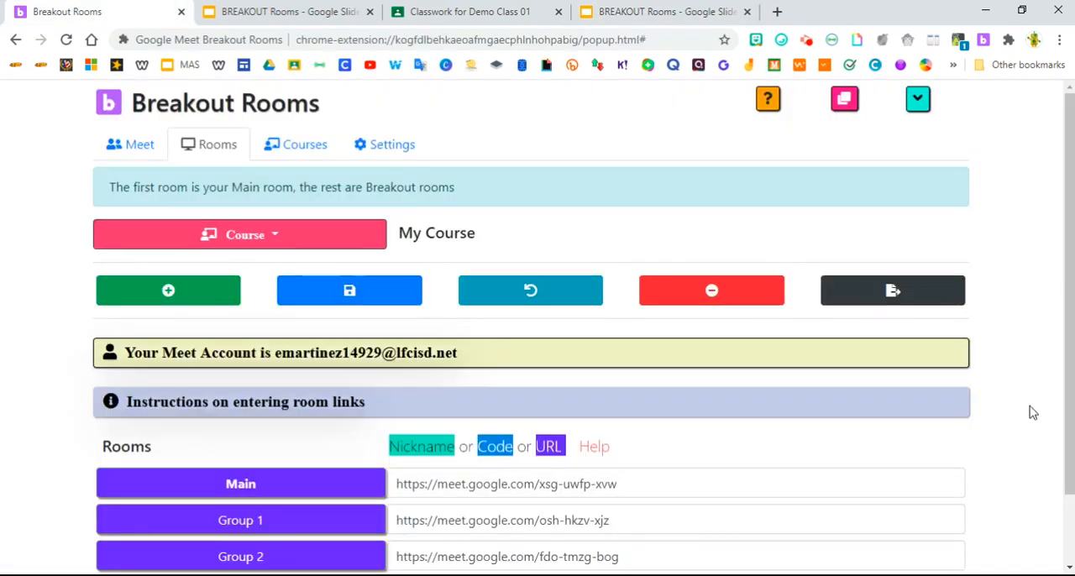
In the Breakout Rooms extension, set the class start for My Course to 4 breakouts and open the breakout rooms.
left_click(131, 151)
scroll(168, 269, "down", 2)
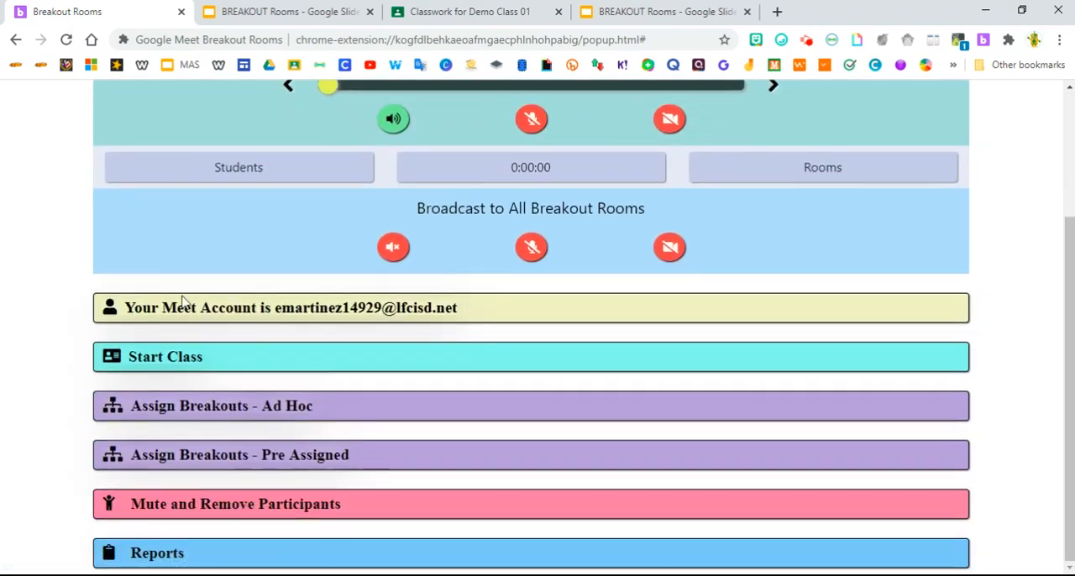
left_click(167, 368)
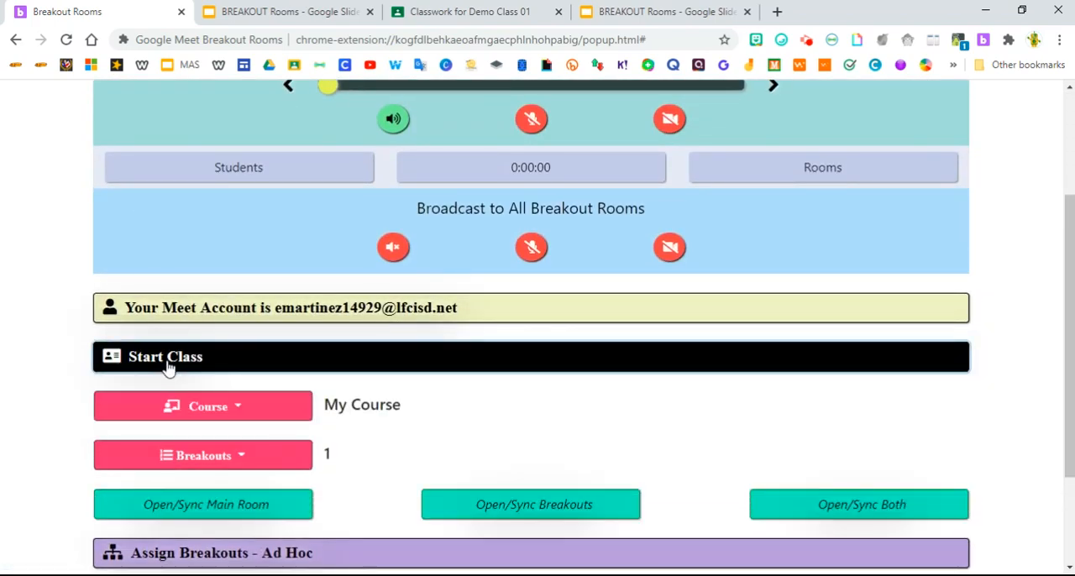
left_click(204, 464)
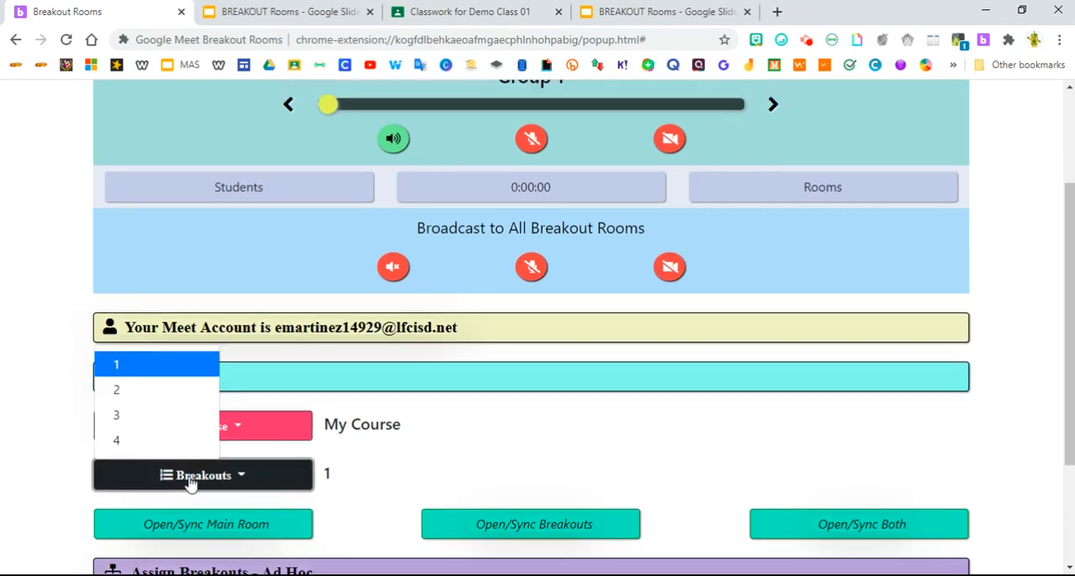
left_click(144, 445)
scroll(196, 379, "down", 2)
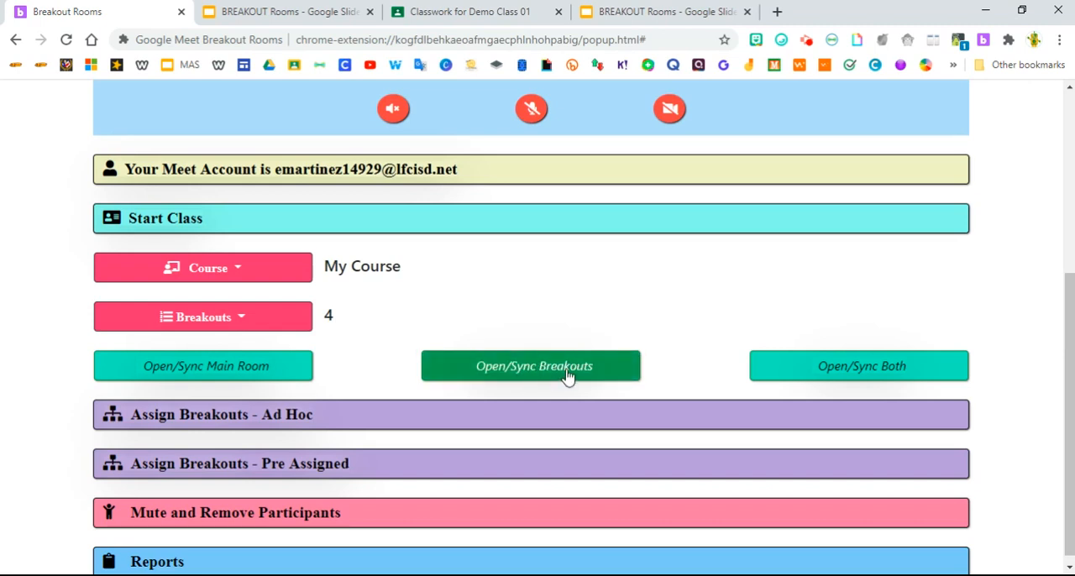
left_click(484, 372)
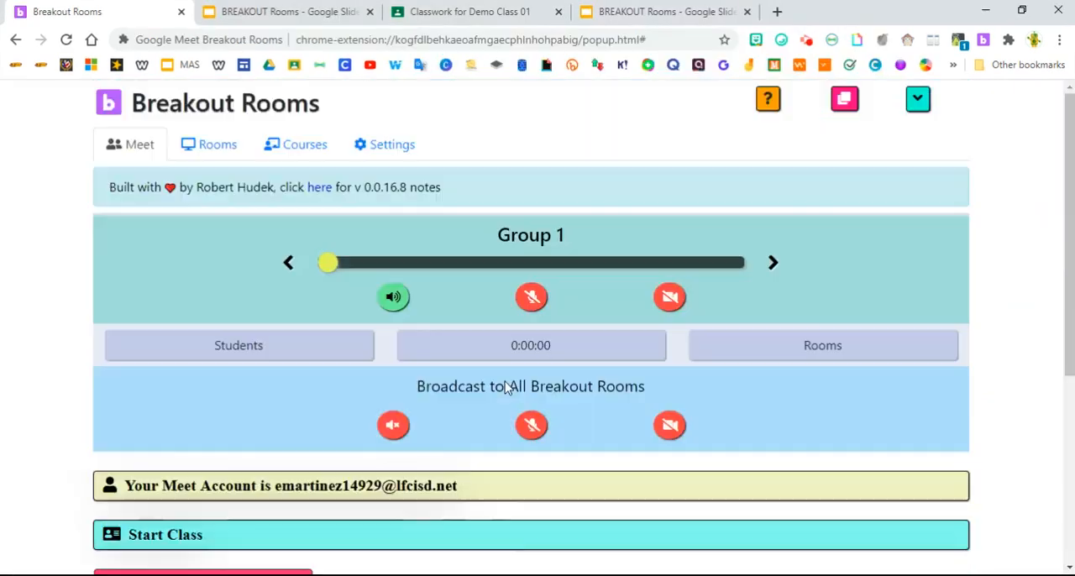
Minimize the extension window and shorten the Group 3 and Group 4 meeting windows to uncover Group 1 and Group 2.
left_click(983, 12)
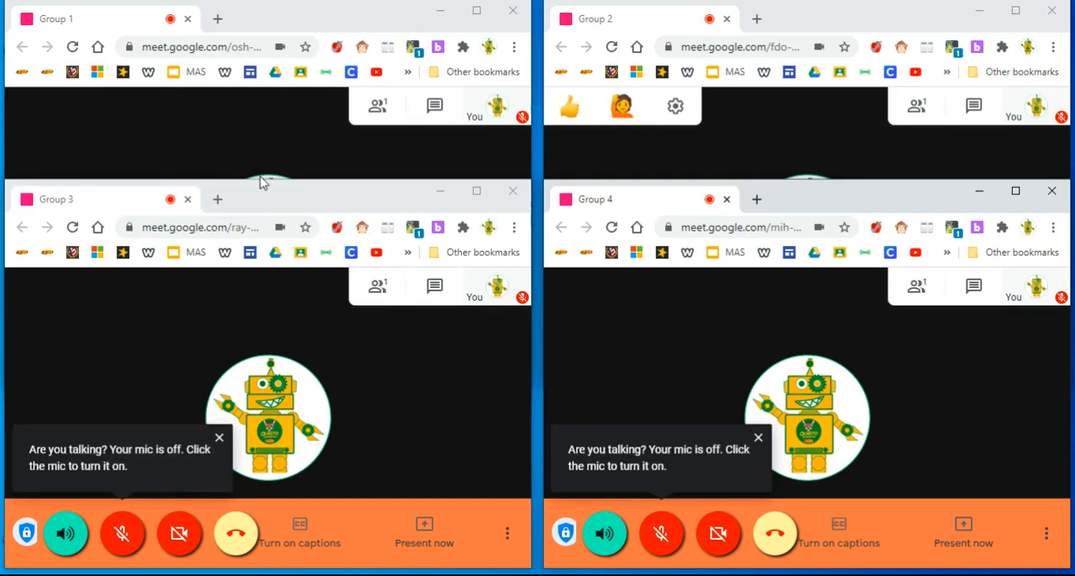
left_click_drag(262, 180, 260, 248)
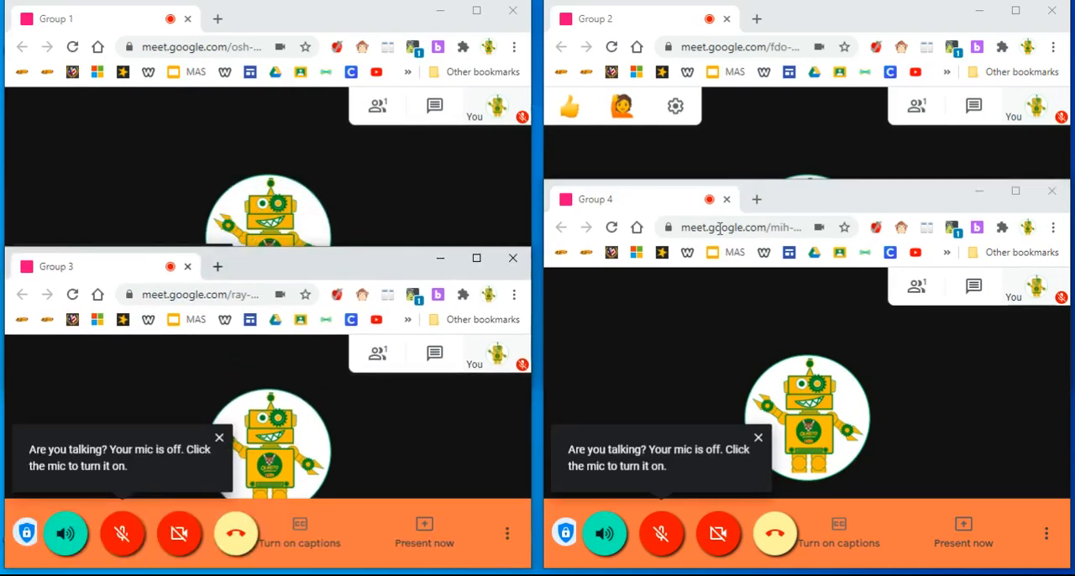
left_click_drag(786, 181, 778, 269)
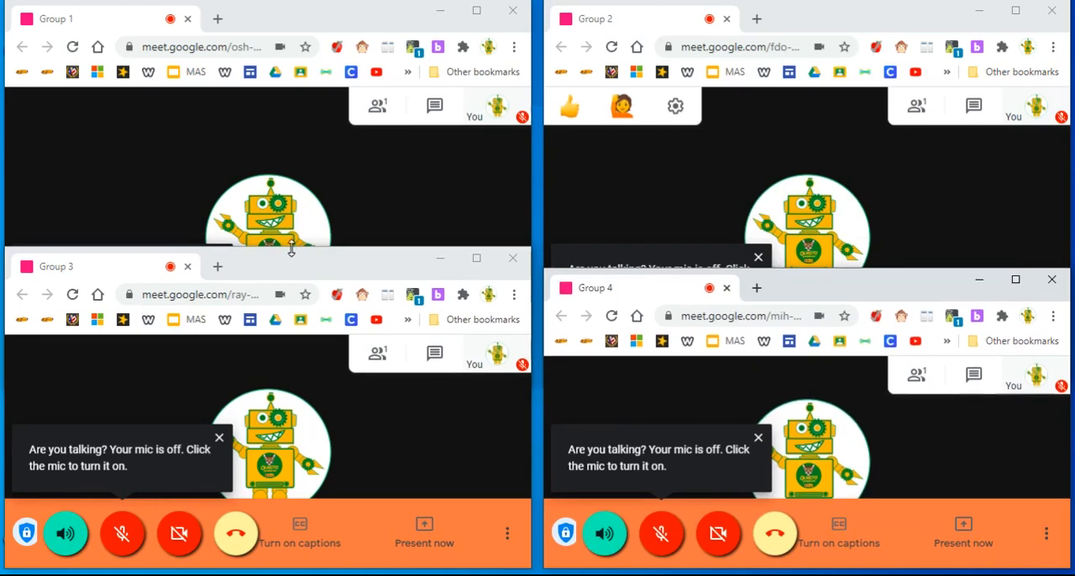
left_click_drag(291, 250, 293, 271)
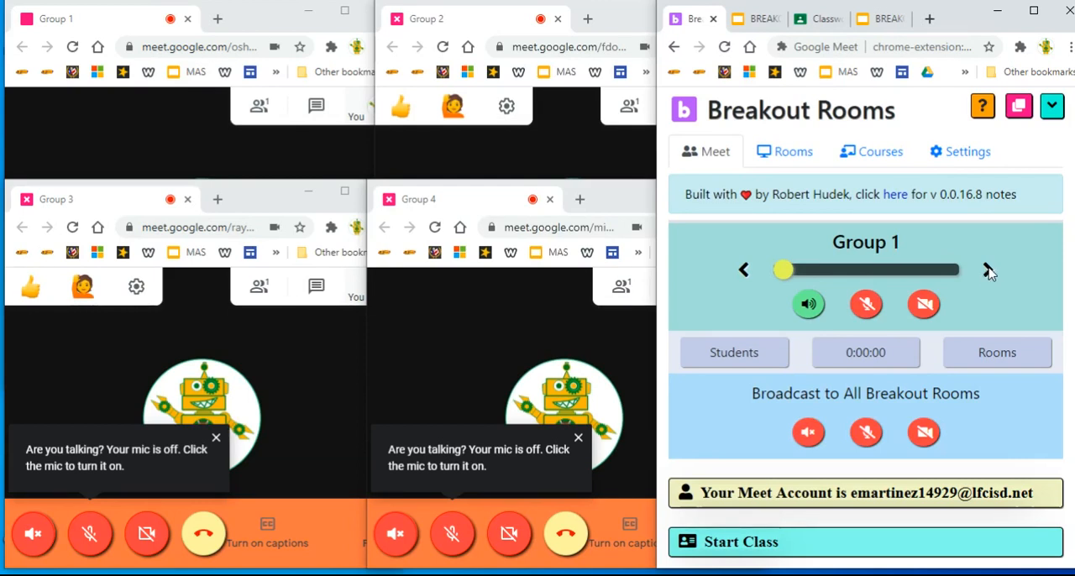
Move the active room forward one at a time from Group 1 to Group 4, and back to Group 1.
left_click(989, 270)
left_click(988, 270)
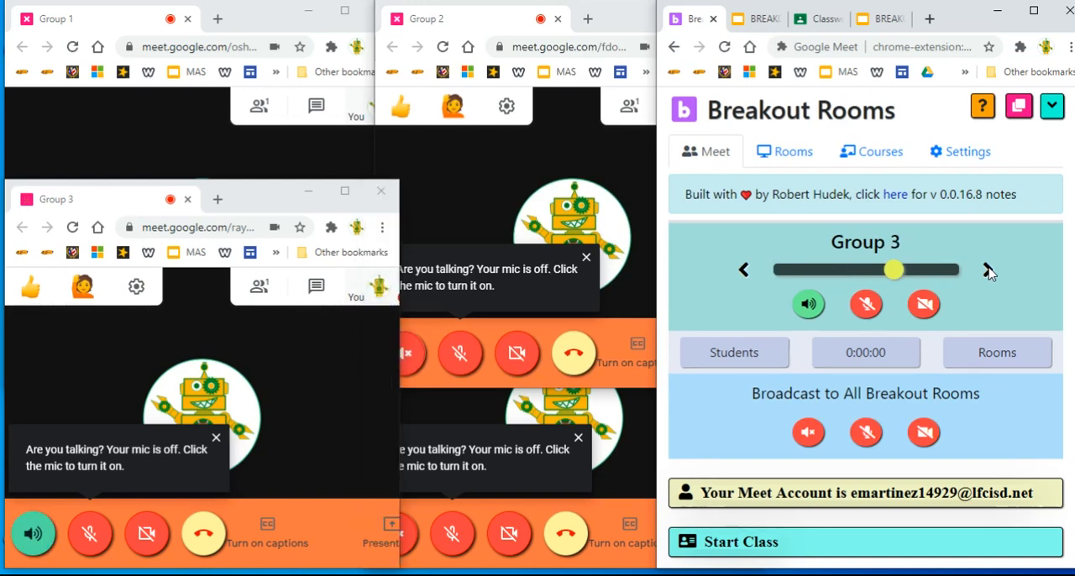
left_click(988, 270)
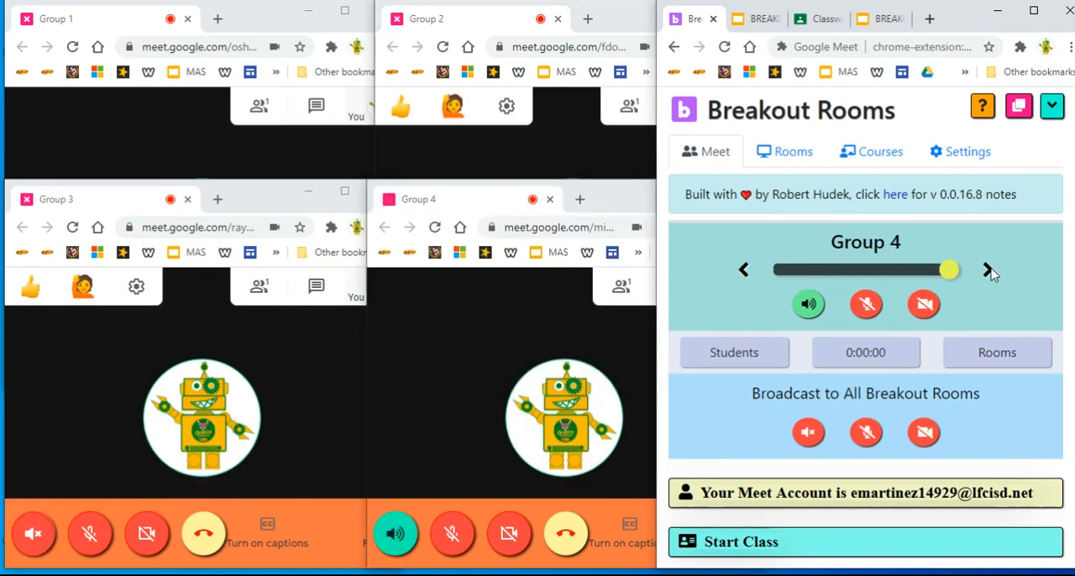
left_click(744, 269)
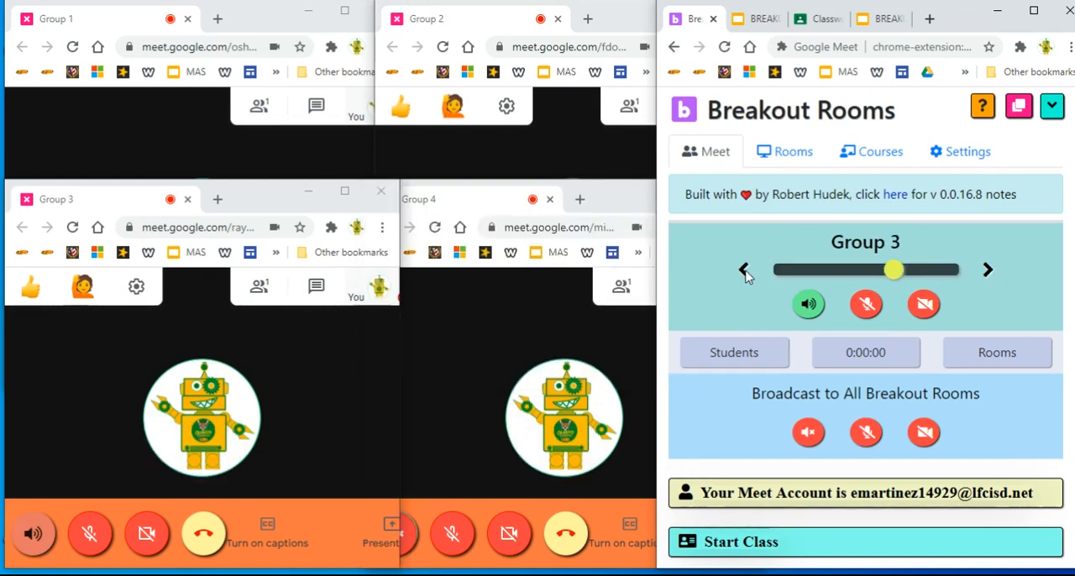
left_click(745, 270)
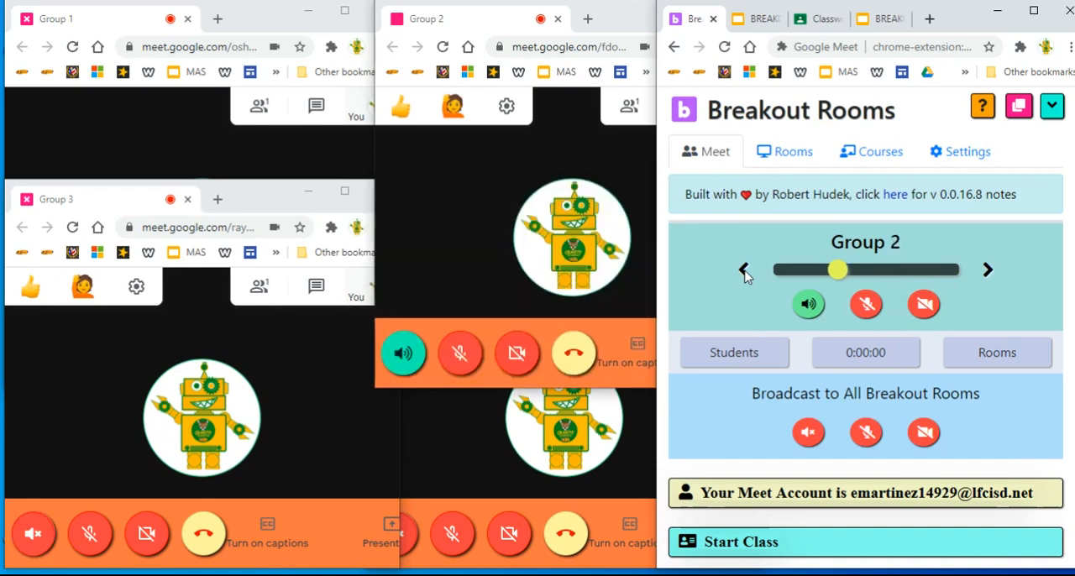
left_click(745, 272)
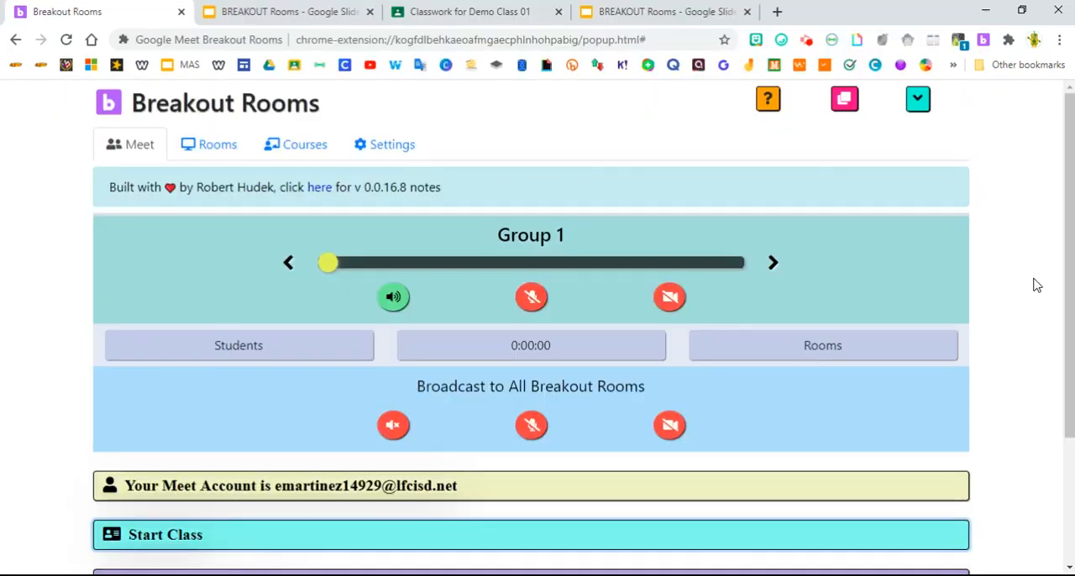
Review the extension's options for muting and removing participants.
scroll(1033, 315, "down", 2)
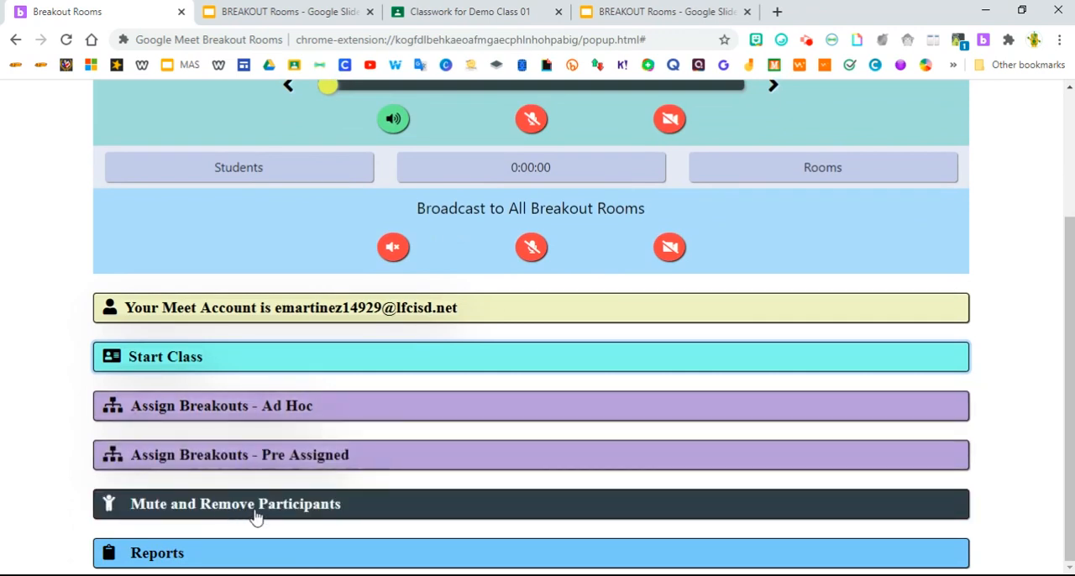
left_click(256, 516)
scroll(997, 515, "down", 4)
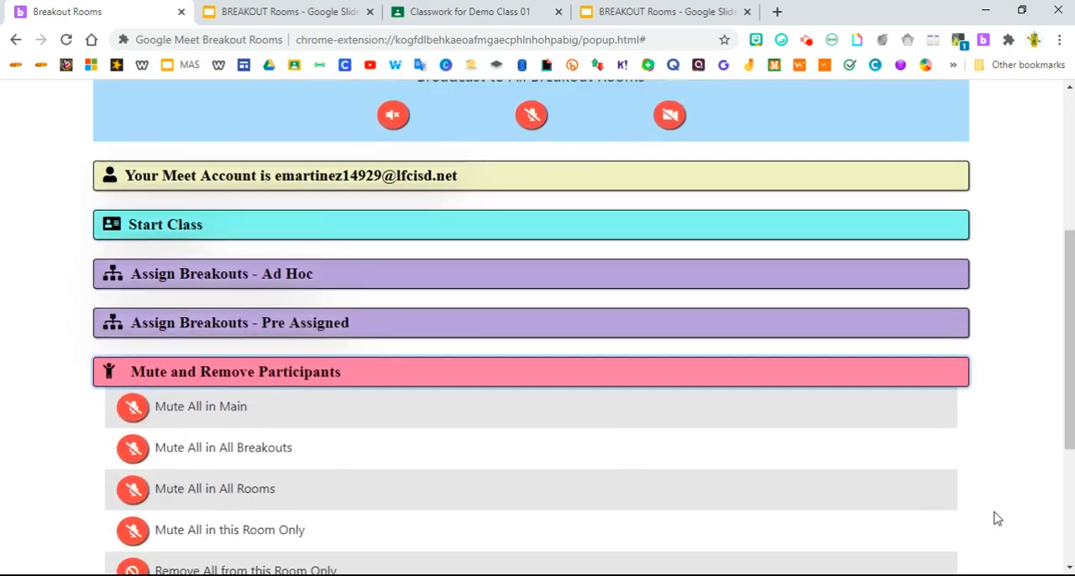
scroll(997, 520, "down", 1)
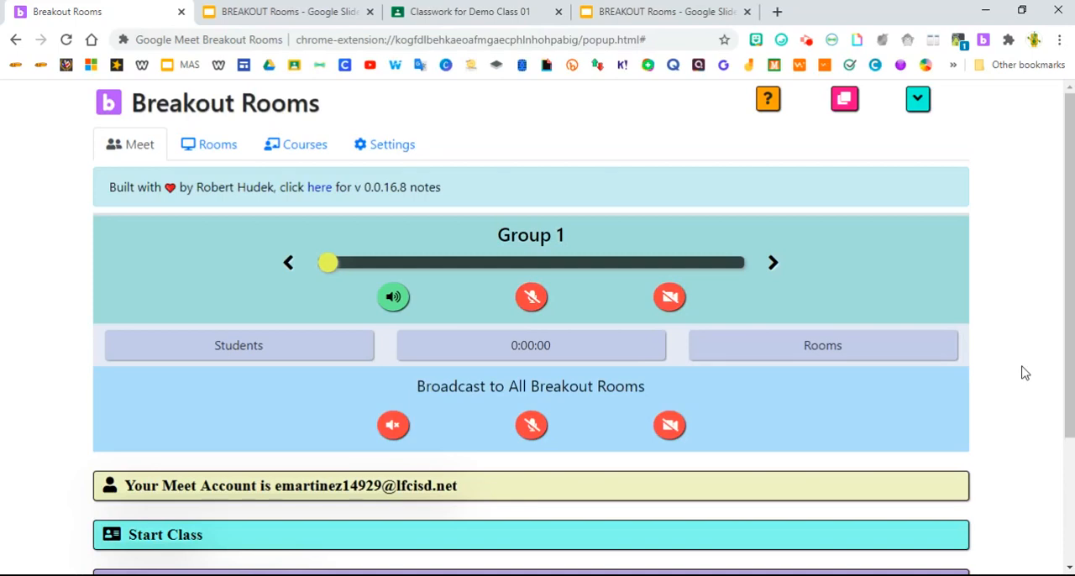
Switch to the BREAKOUT Rooms presentation in Google Slides.
left_click(289, 12)
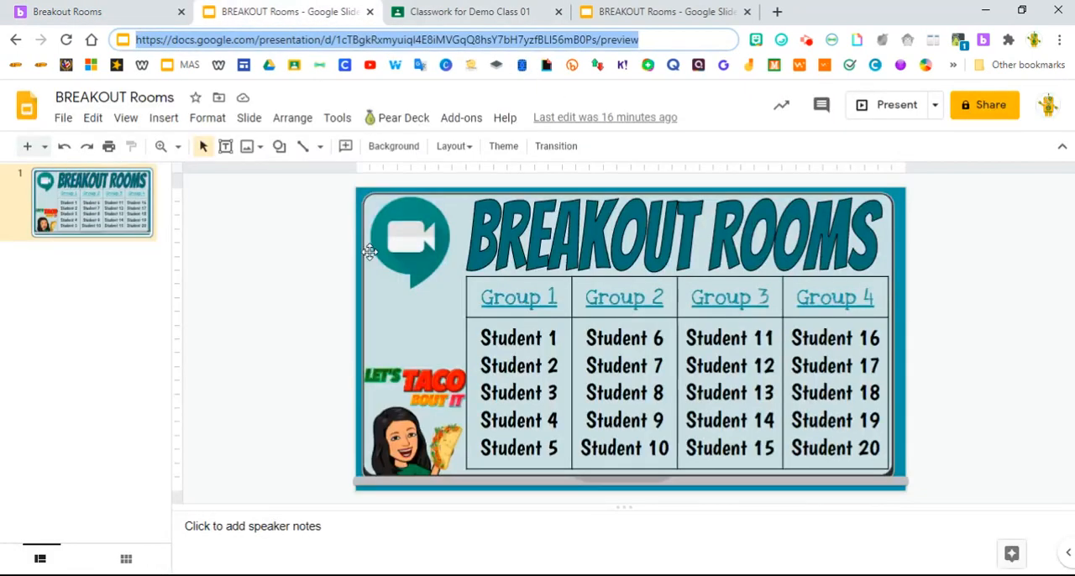